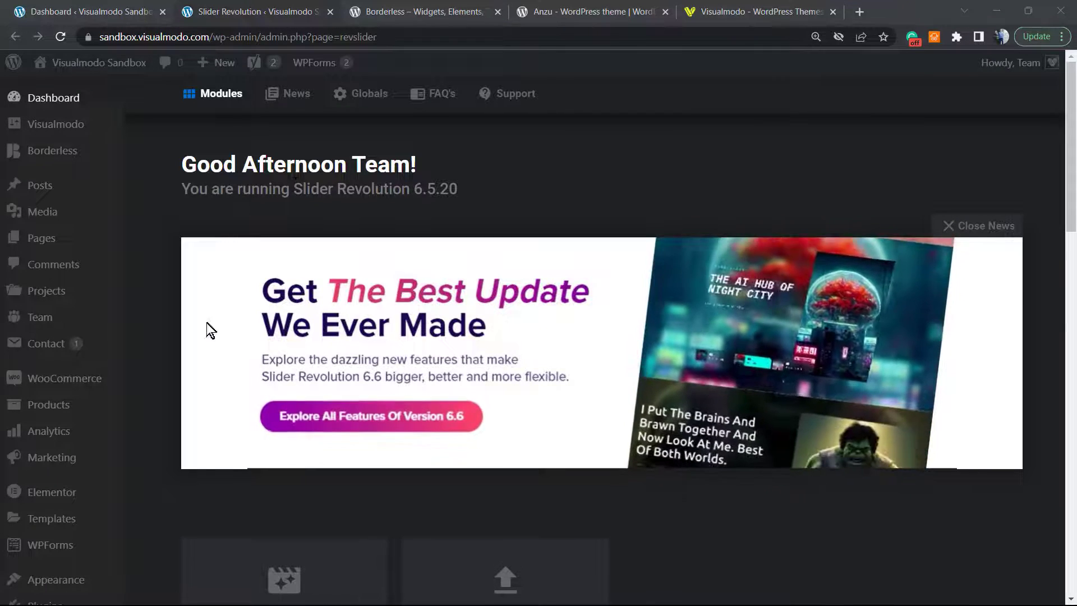
- Go from the WordPress dashboard to Slider Revolution and view the module list showing Slider 1
left_click(90, 62)
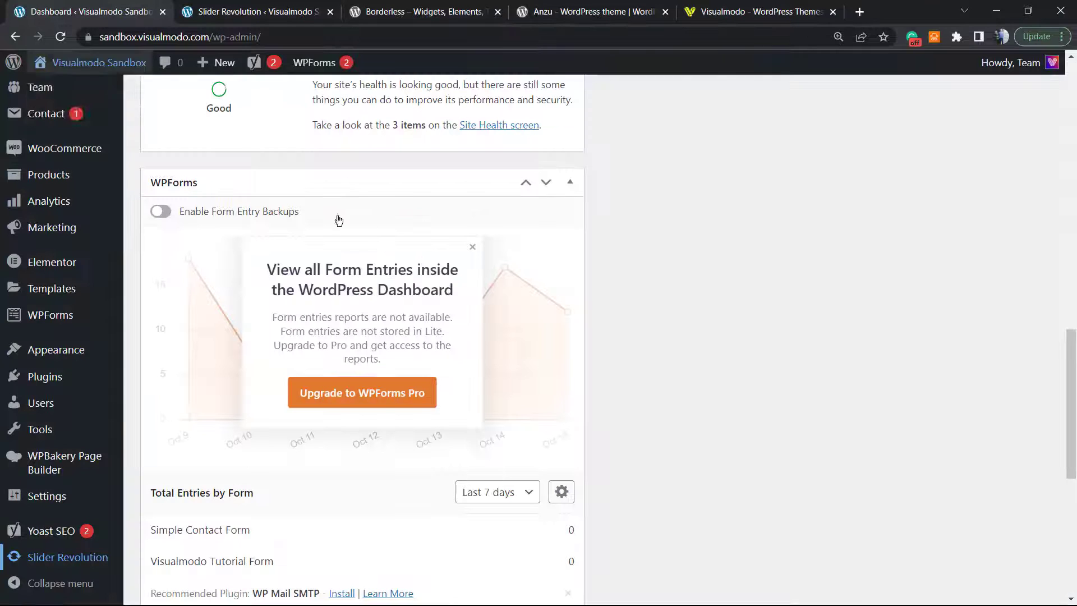
scroll(237, 208, "up", 7)
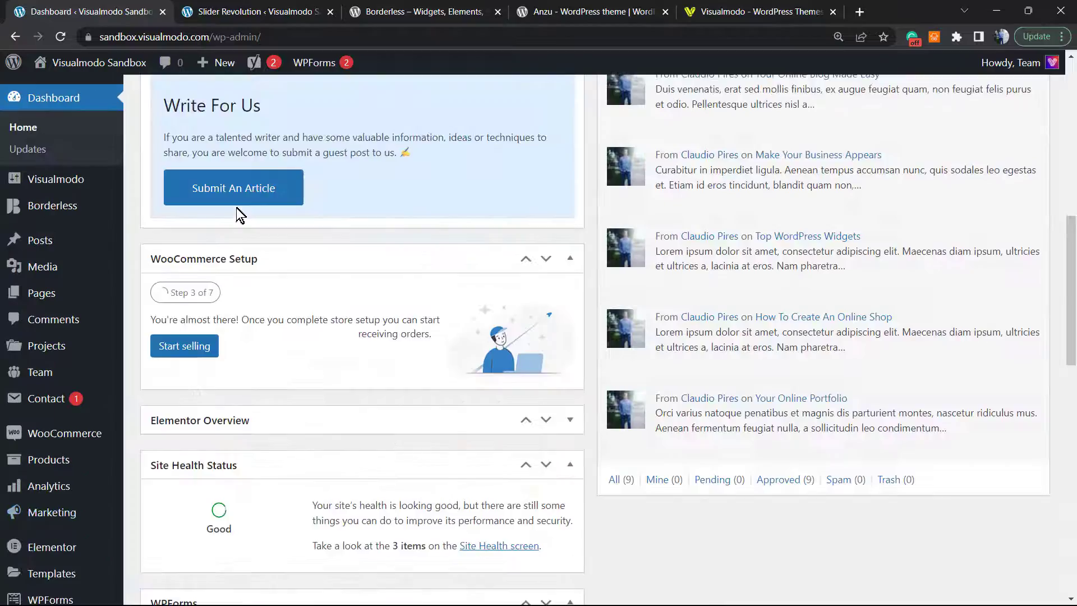
scroll(237, 213, "up", 3)
scroll(137, 204, "up", 8)
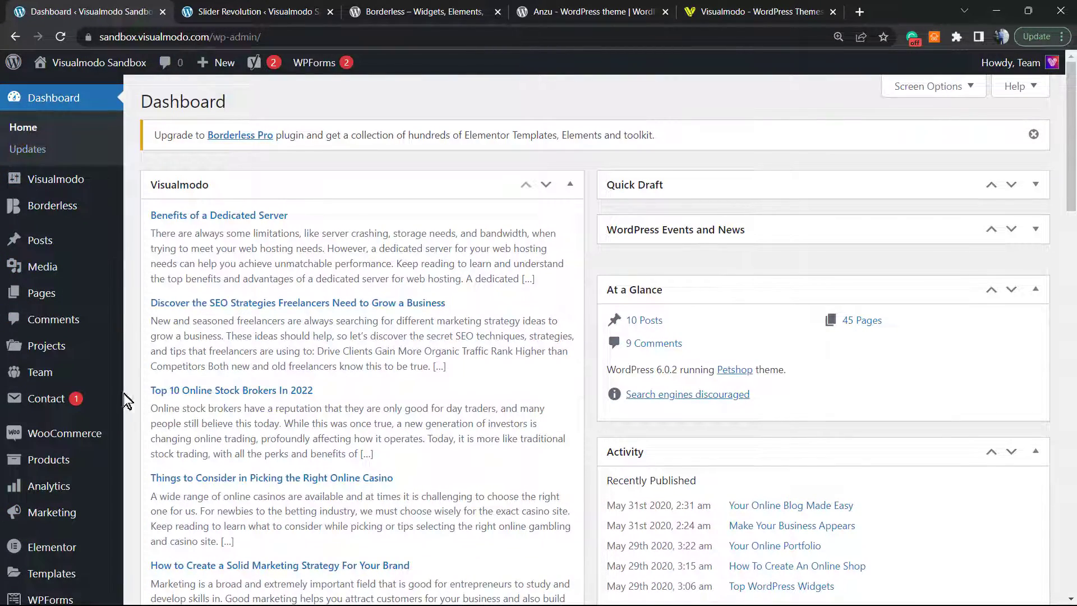
scroll(125, 399, "down", 1)
scroll(120, 463, "down", 4)
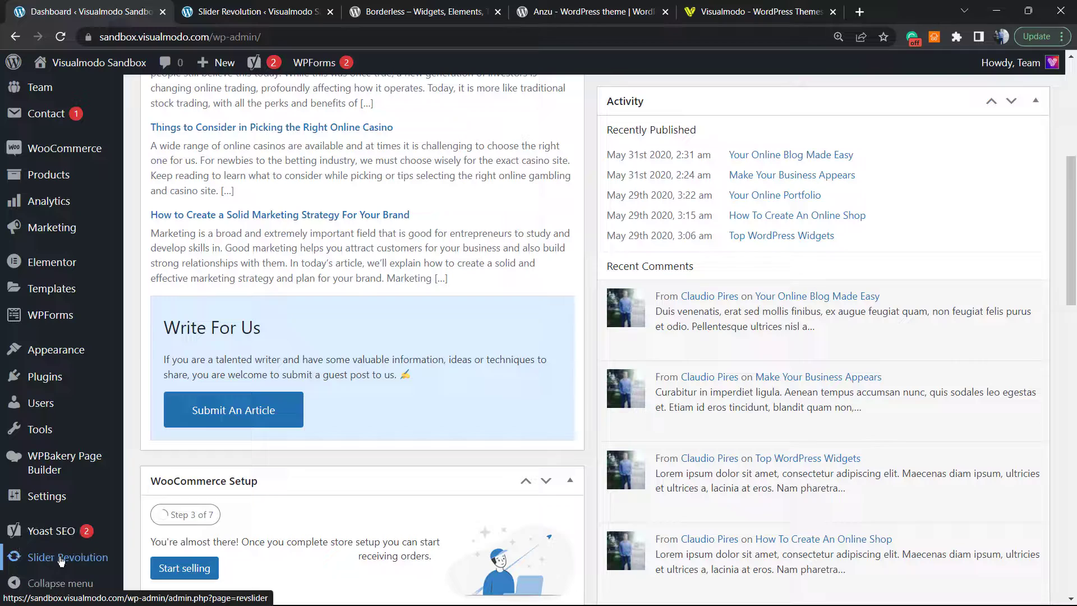
left_click(51, 558)
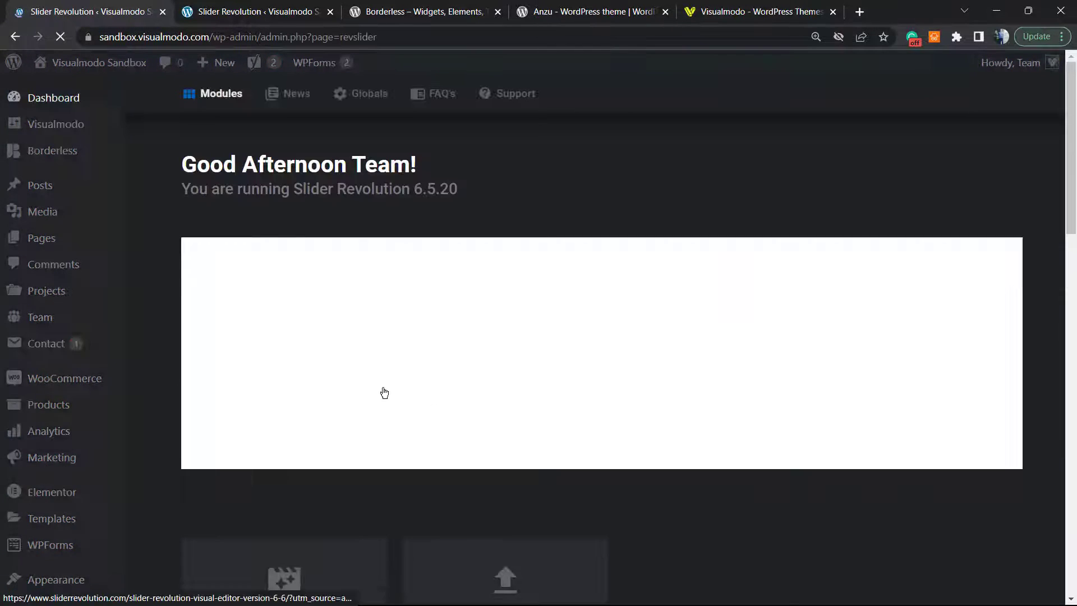
scroll(373, 384, "down", 7)
scroll(466, 385, "up", 4)
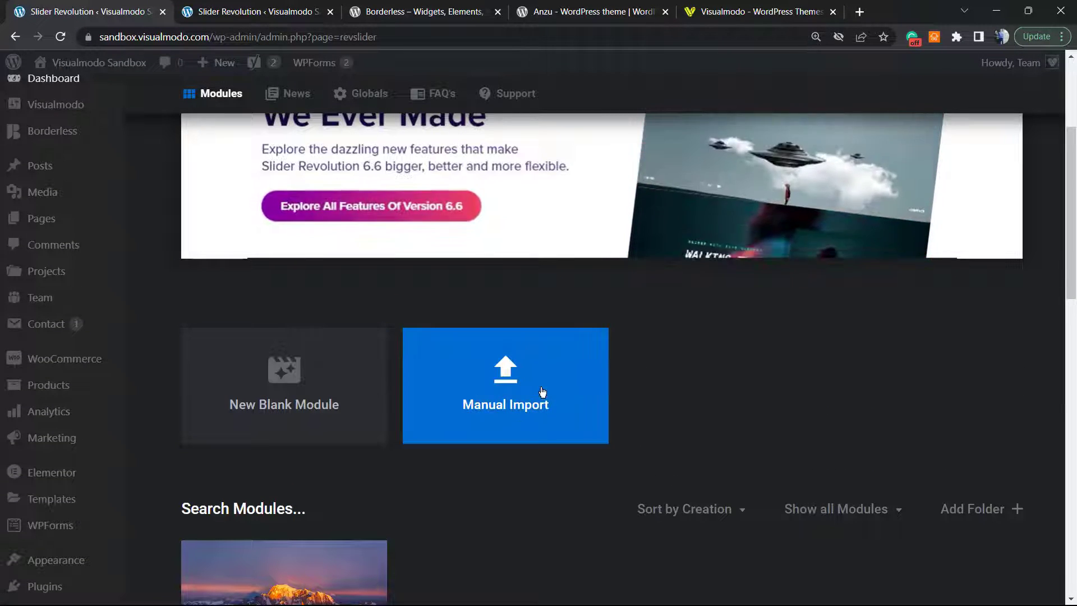
scroll(393, 414, "down", 3)
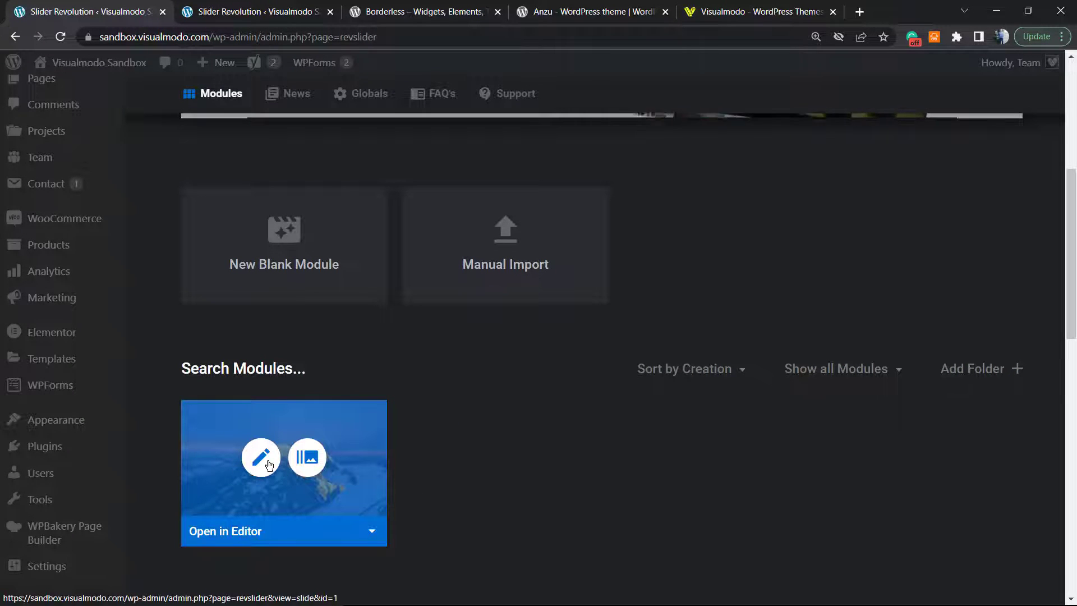
- Open Slider 1 in the editor and add an enlarged 'New Layer' text layer
left_click(269, 464)
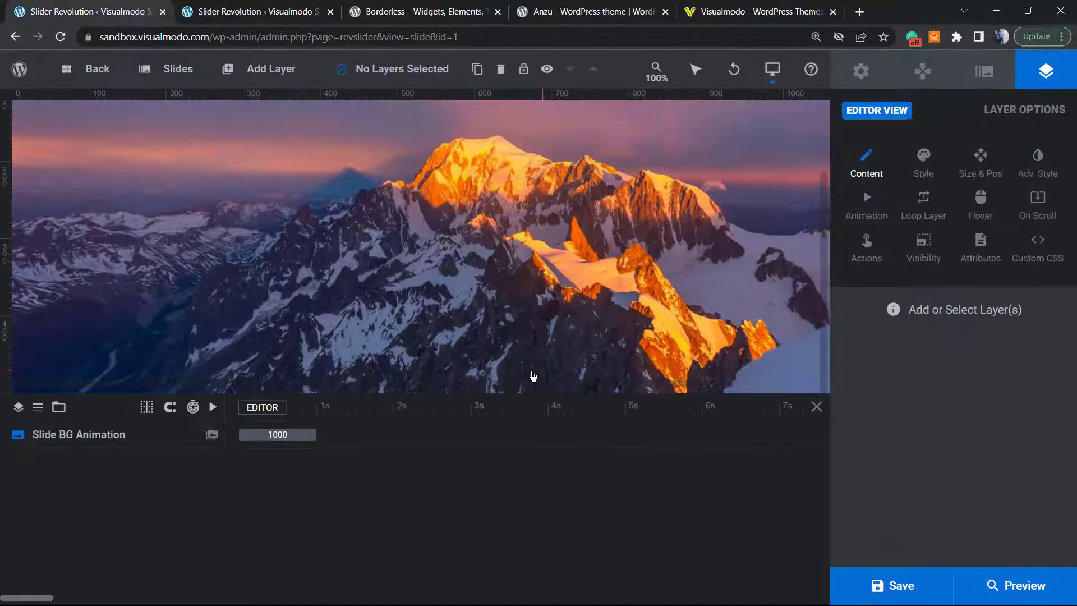
mouse_move(262, 83)
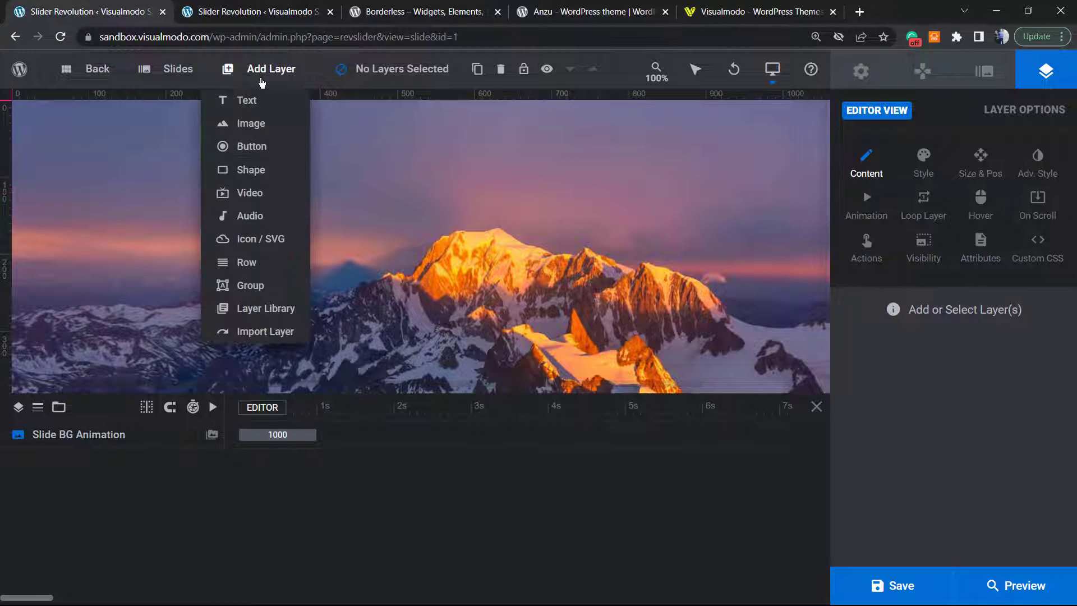
left_click(258, 106)
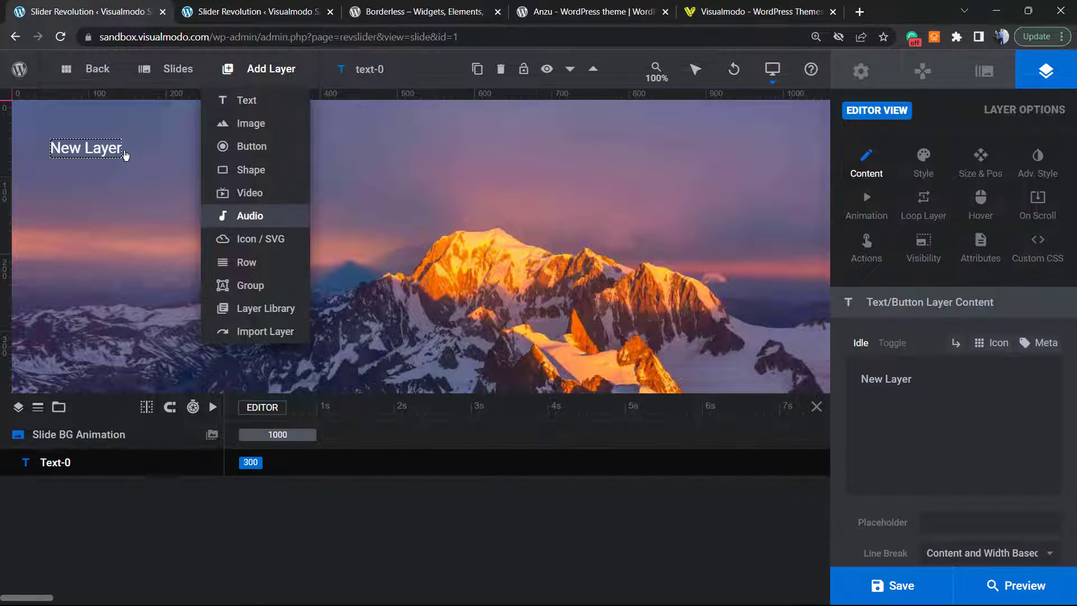
left_click_drag(222, 200, 342, 213)
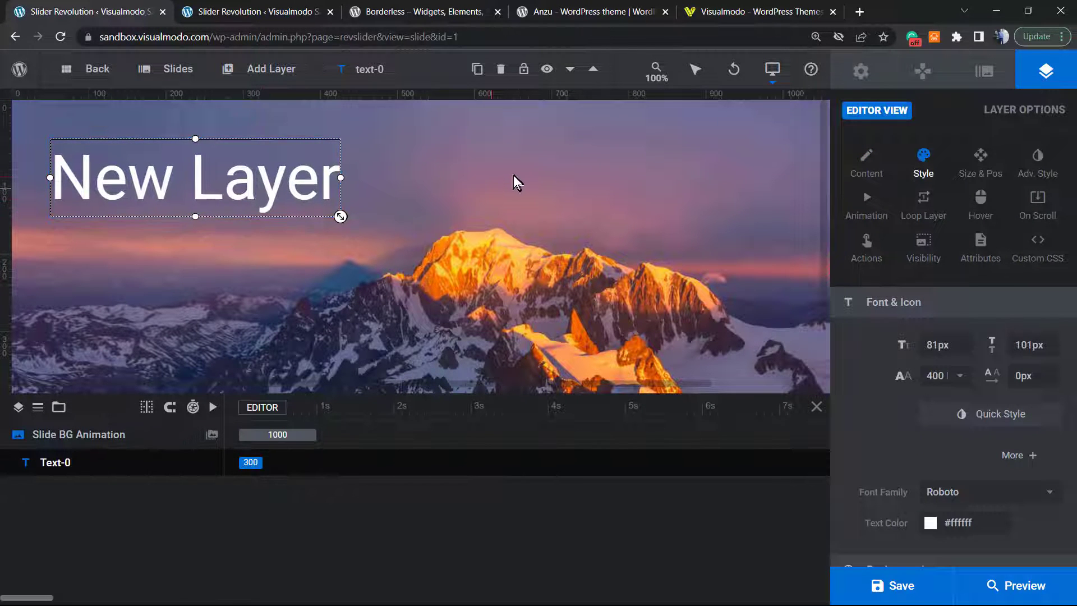
left_click(514, 174)
scroll(626, 294, "down", 2)
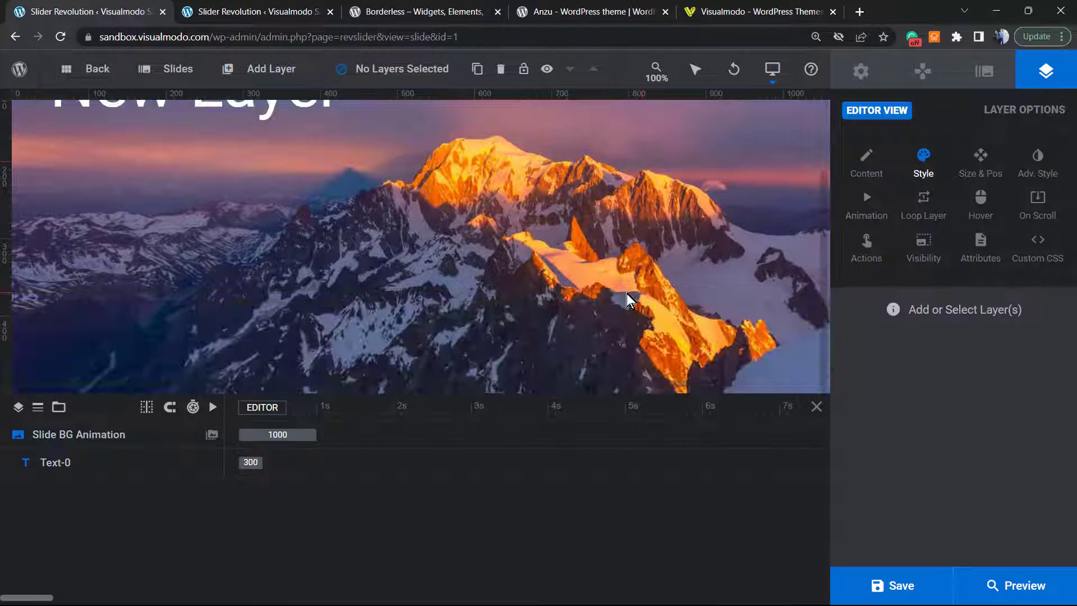
scroll(604, 291, "up", 2)
scroll(590, 323, "down", 2)
scroll(587, 322, "up", 2)
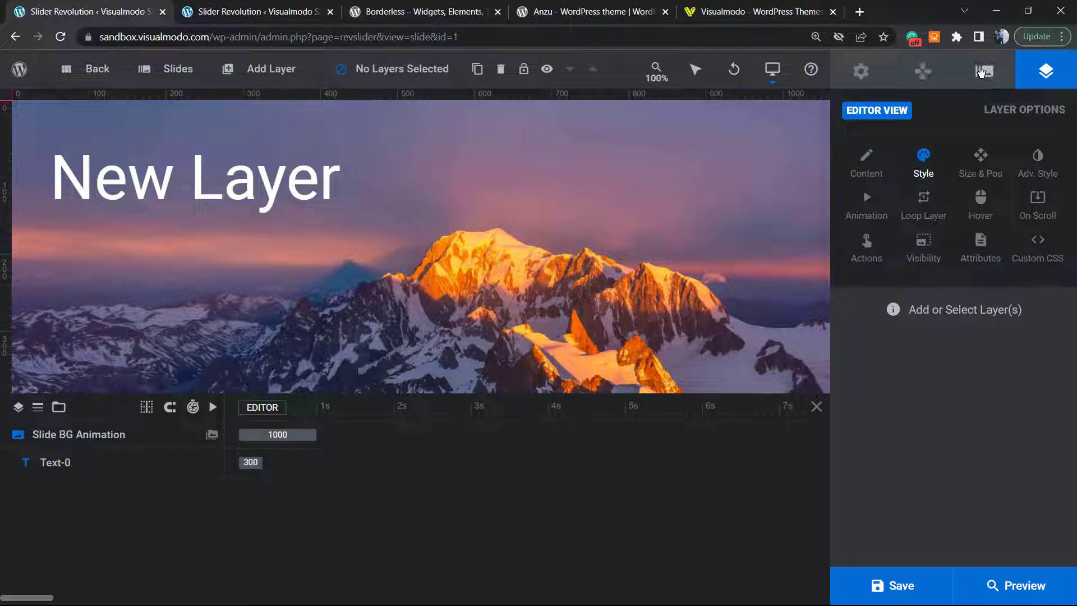
- Change the slide background source type to Colored, giving a plain white #ffffff background
left_click(979, 83)
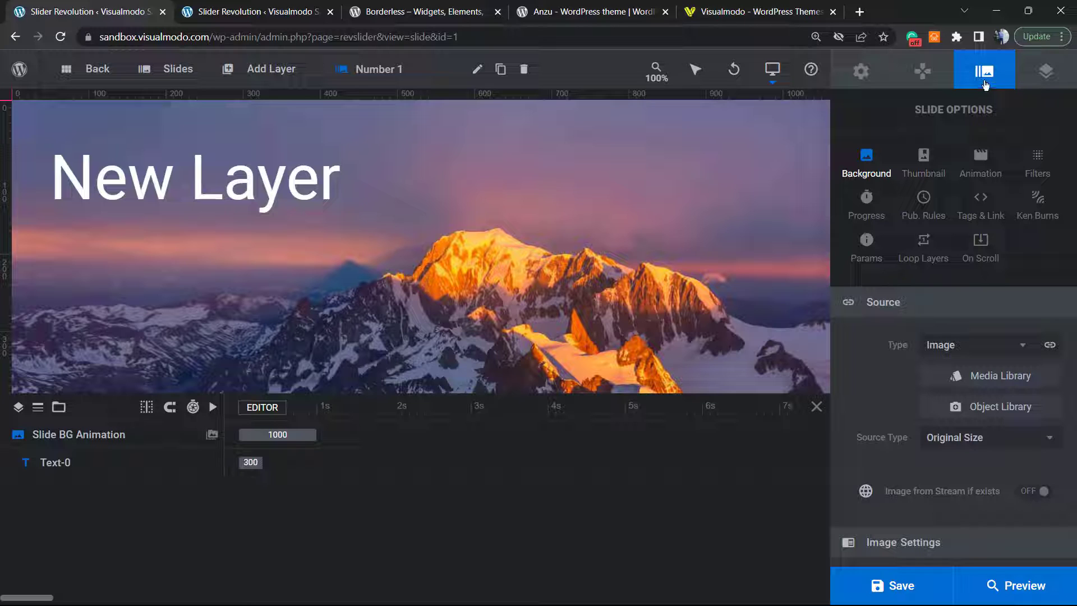
left_click(983, 80)
left_click_drag(917, 112, 1006, 120)
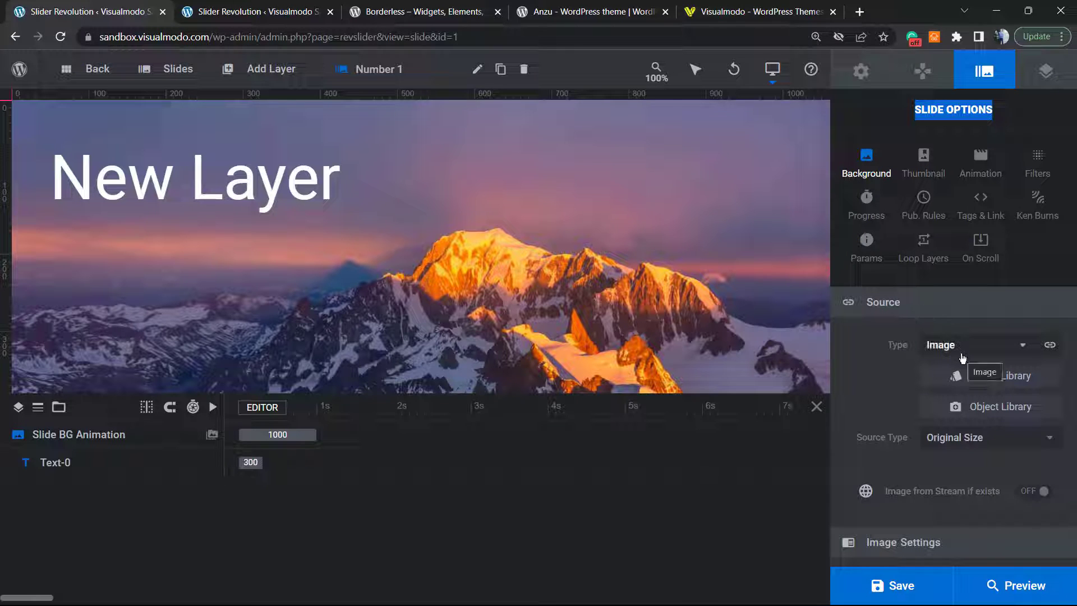
left_click(962, 358)
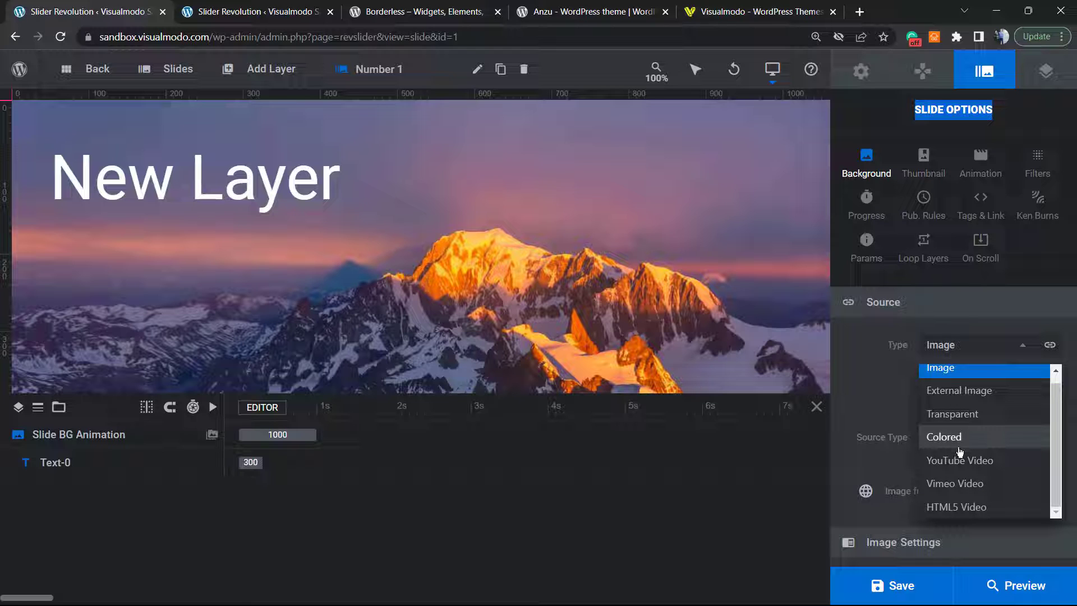
left_click(958, 447)
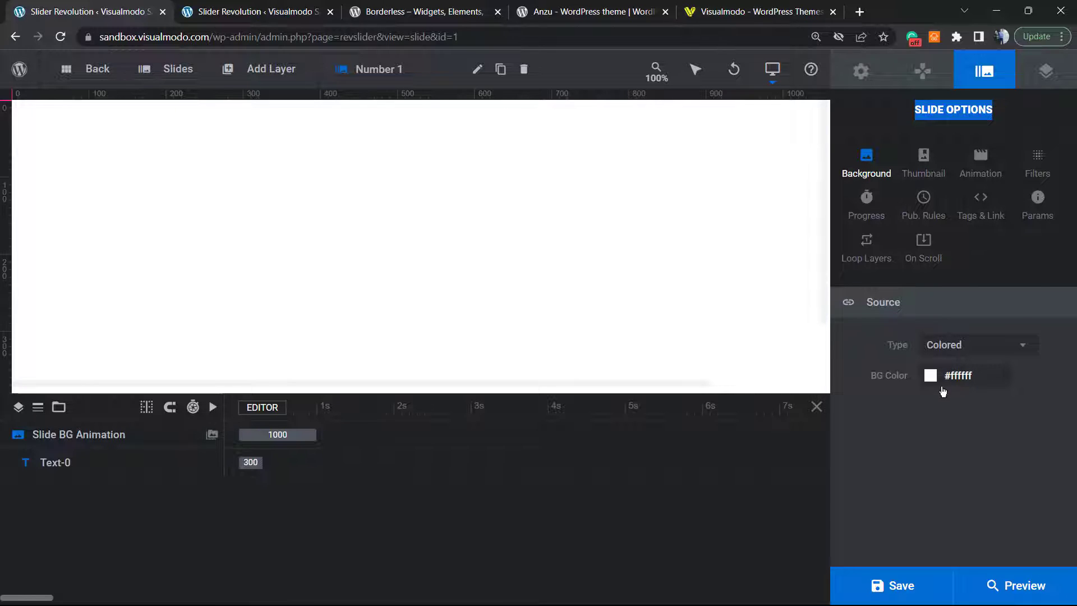
- Try blue and teal solid background colours, then switch the BG Color to a linear gradient
left_click(961, 375)
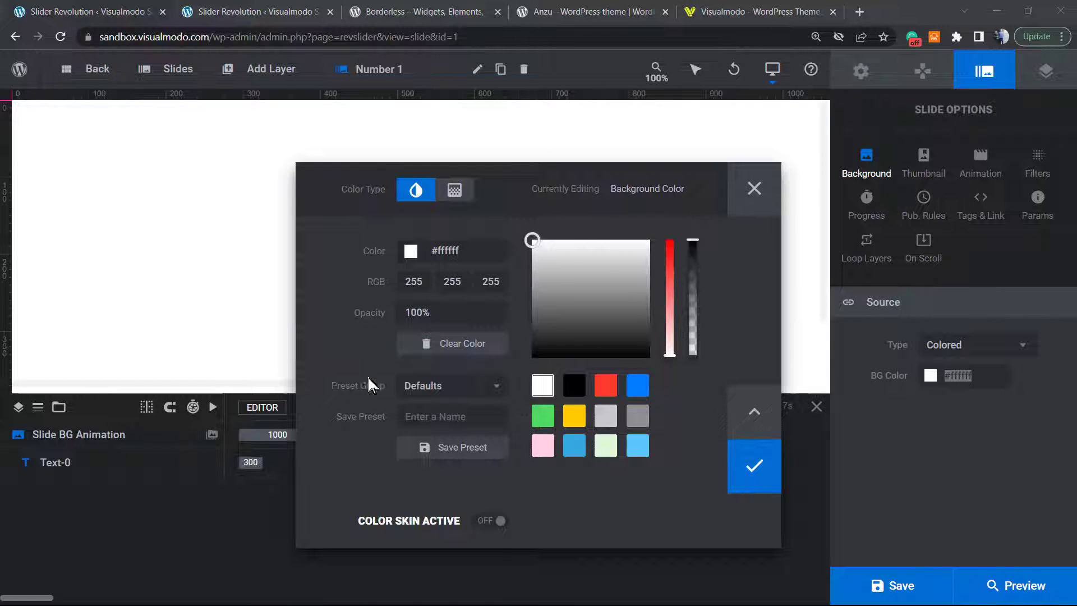
left_click(606, 416)
left_click(637, 385)
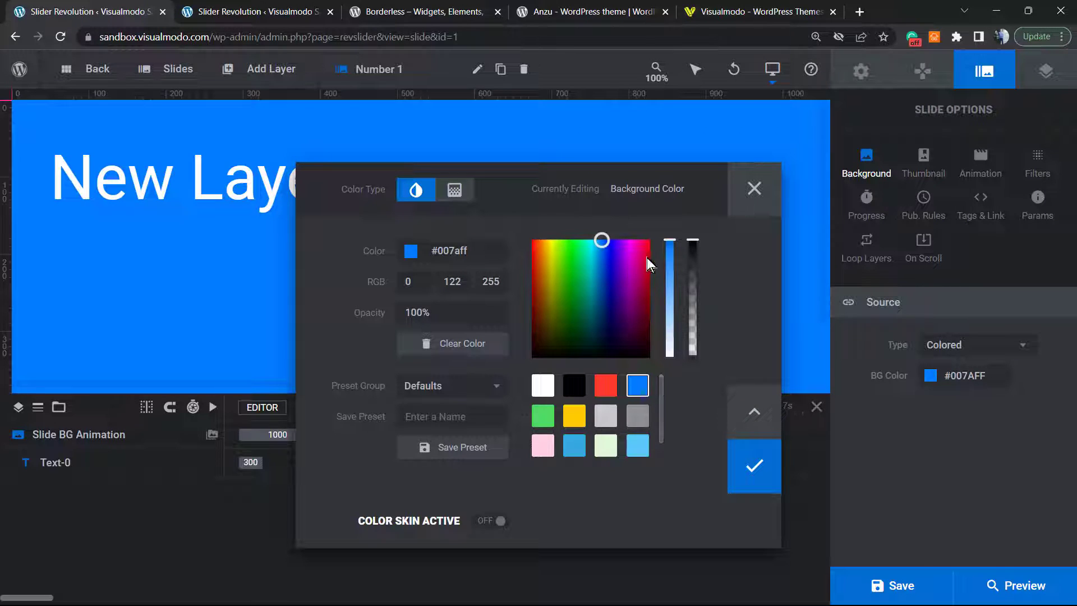
left_click_drag(693, 247, 668, 224)
mouse_move(583, 275)
left_mouse_down()
mouse_move(564, 272)
mouse_move(594, 277)
left_mouse_up()
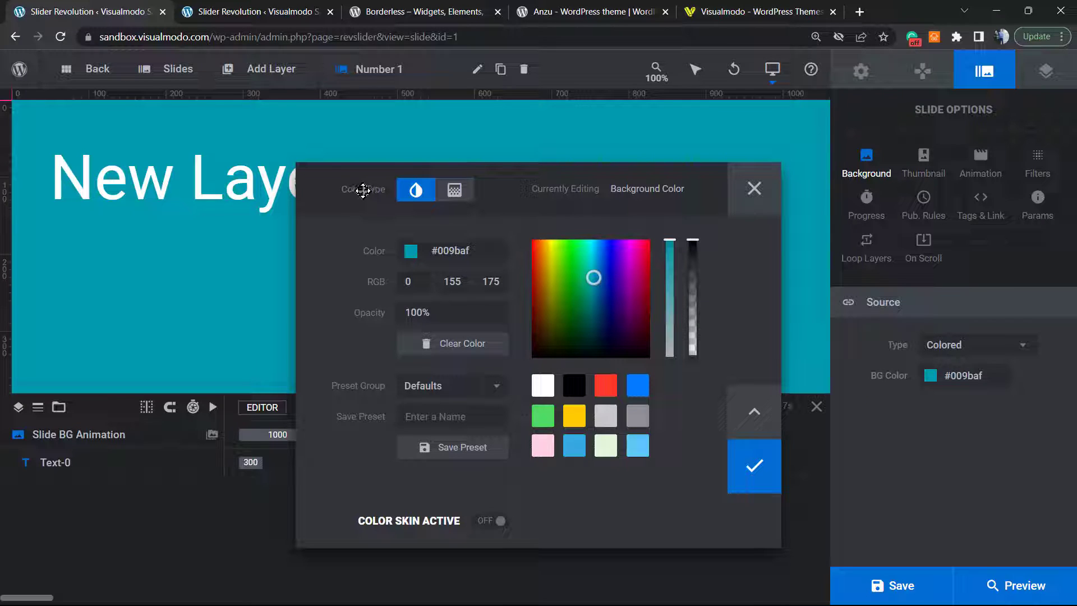
left_click(458, 193)
left_click(464, 194)
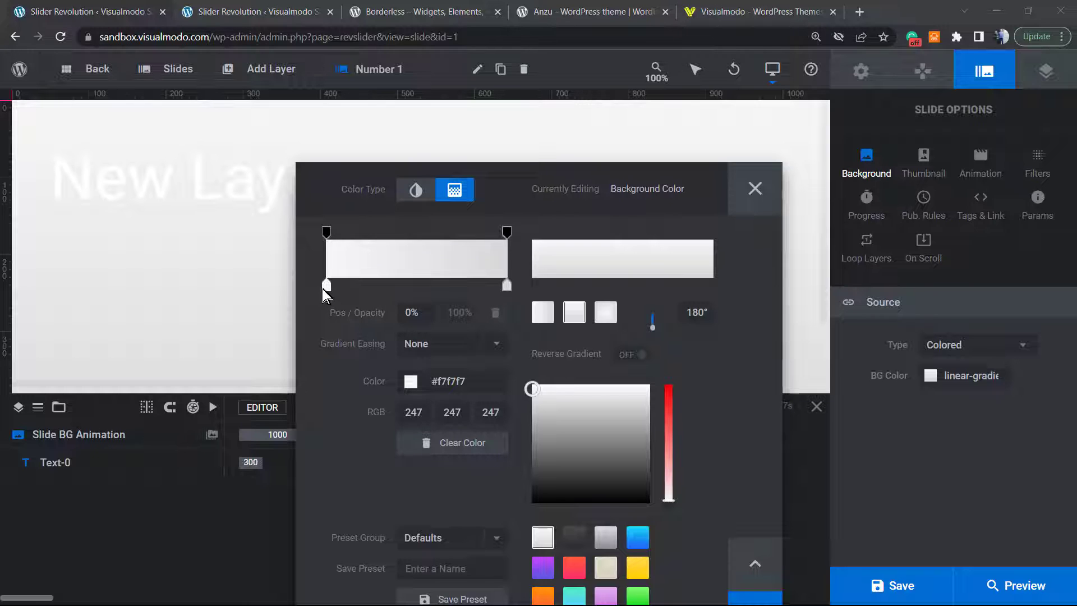
- Set the gradient's left colour stop to dark purple #360063
left_click(326, 232)
left_click(327, 232)
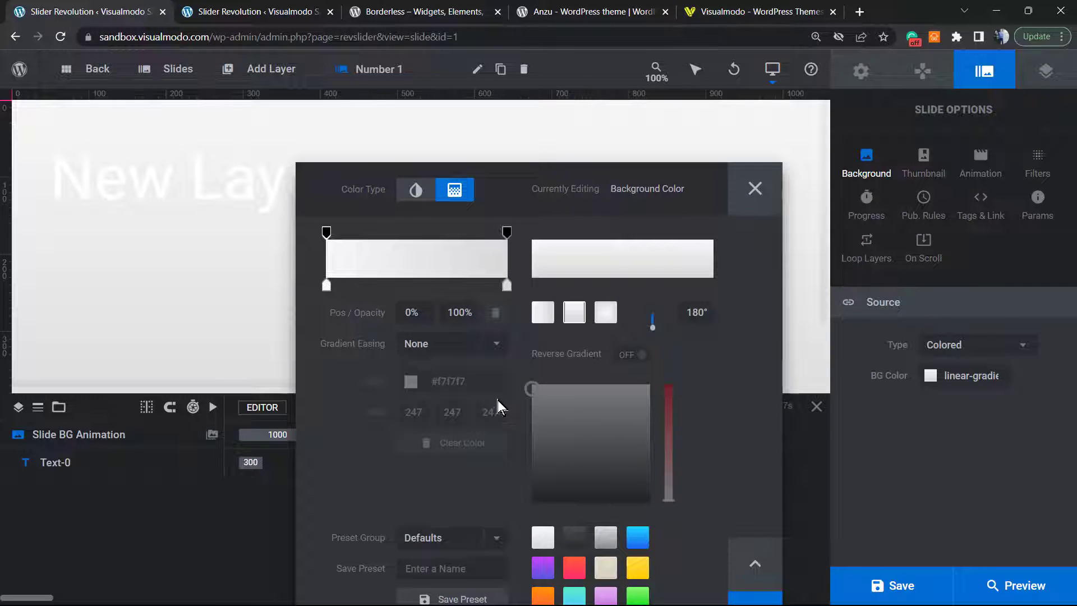
left_click(328, 287)
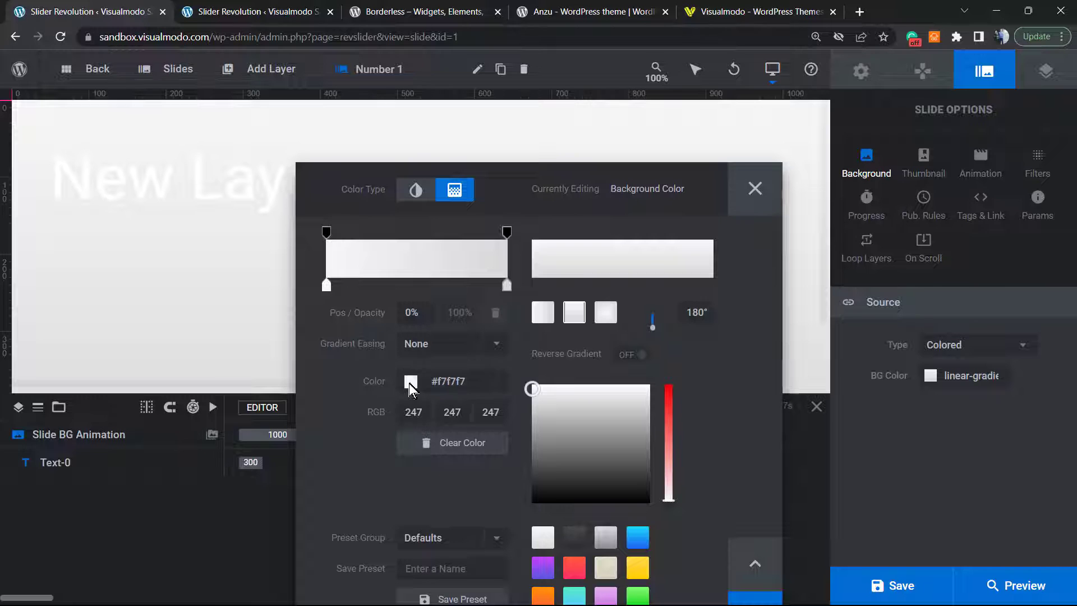
double_click(452, 383)
left_click(621, 467)
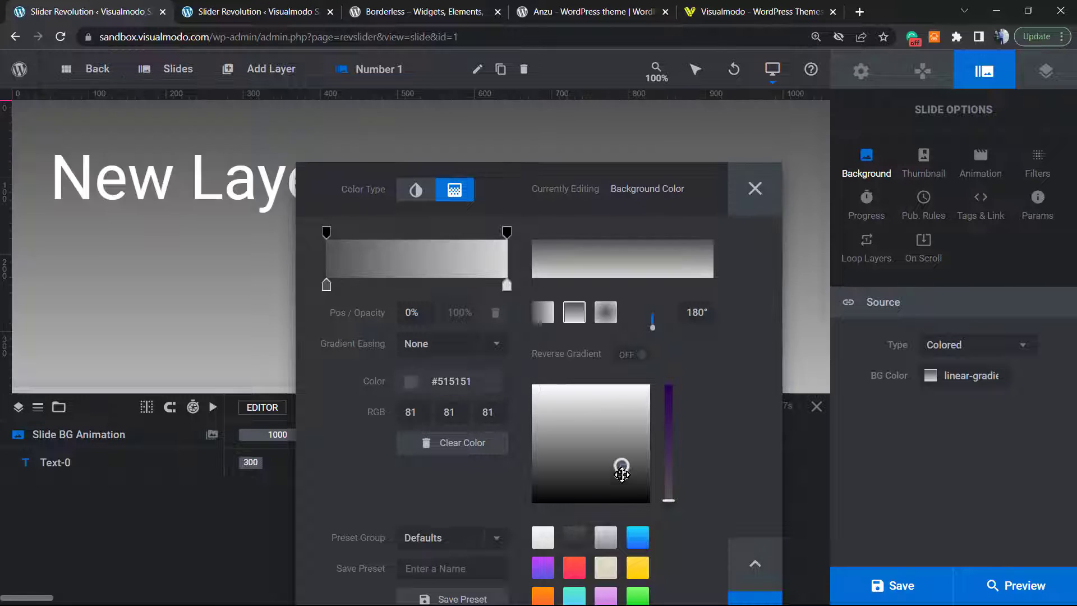
left_click_drag(621, 474, 563, 453)
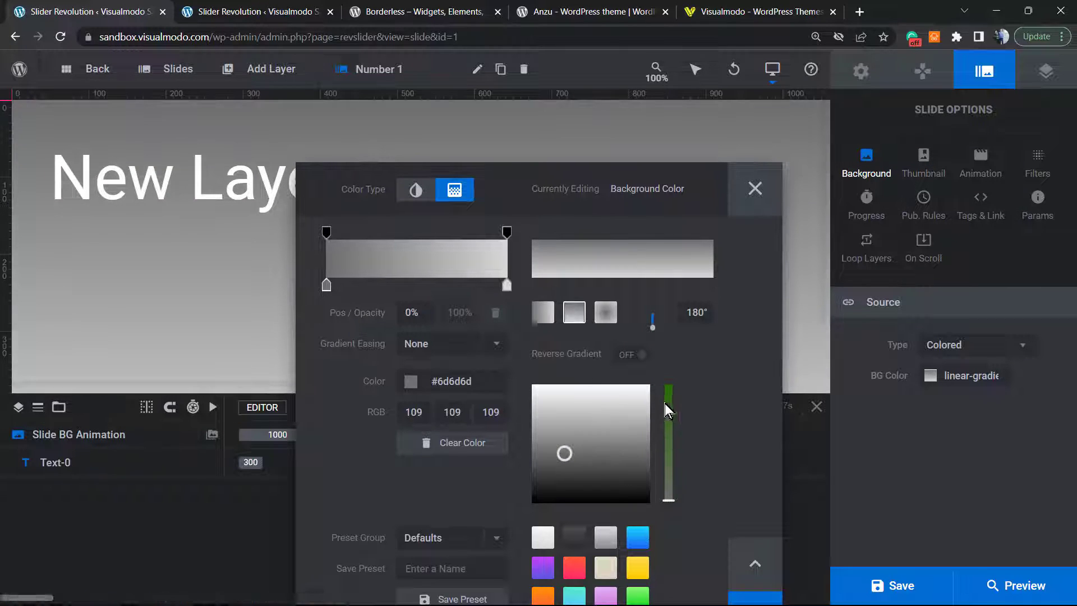
left_click_drag(671, 396, 668, 375)
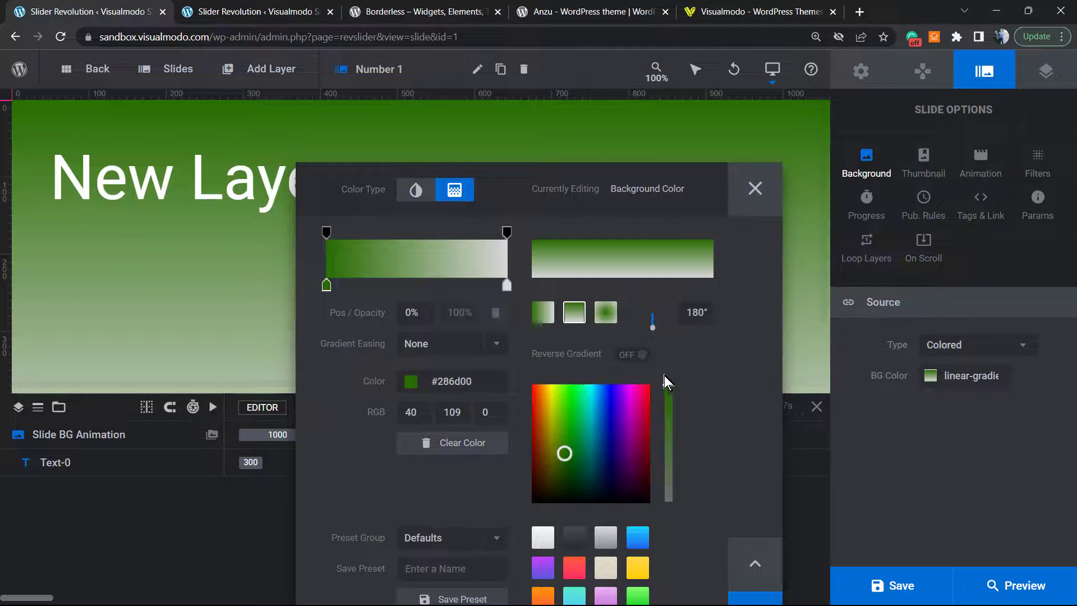
left_click_drag(564, 453, 621, 457)
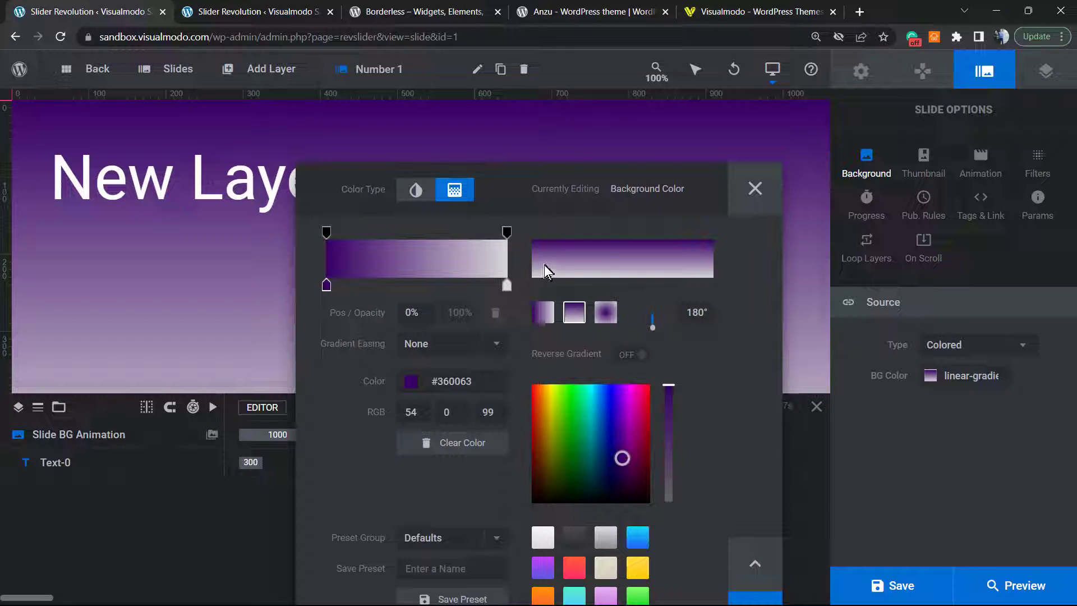
- Try vertical and radial gradients, then settle on the horizontal 90° linear gradient
left_click(542, 314)
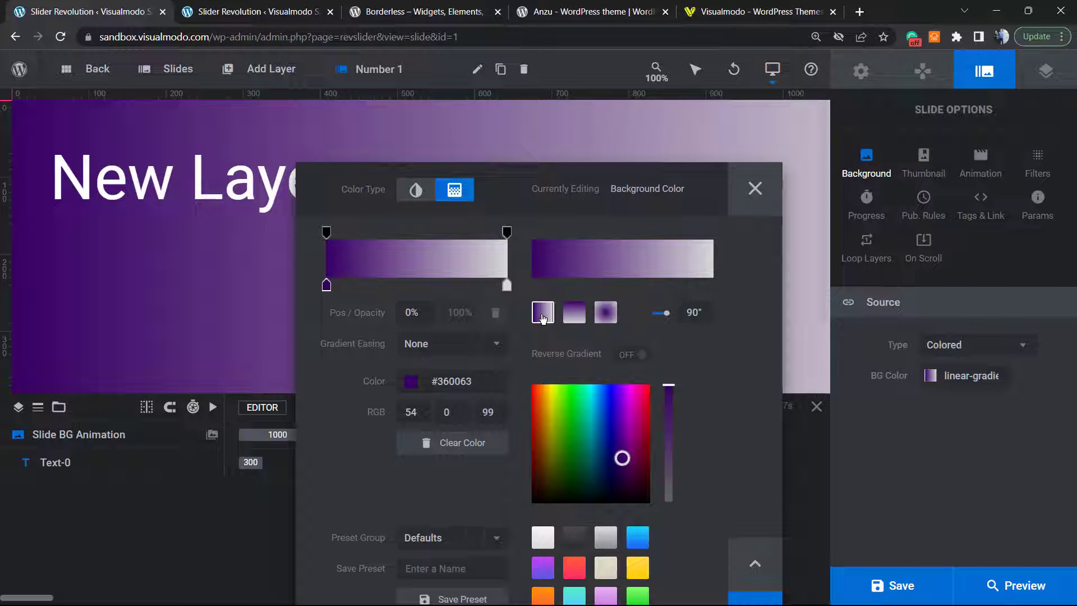
left_click(573, 319)
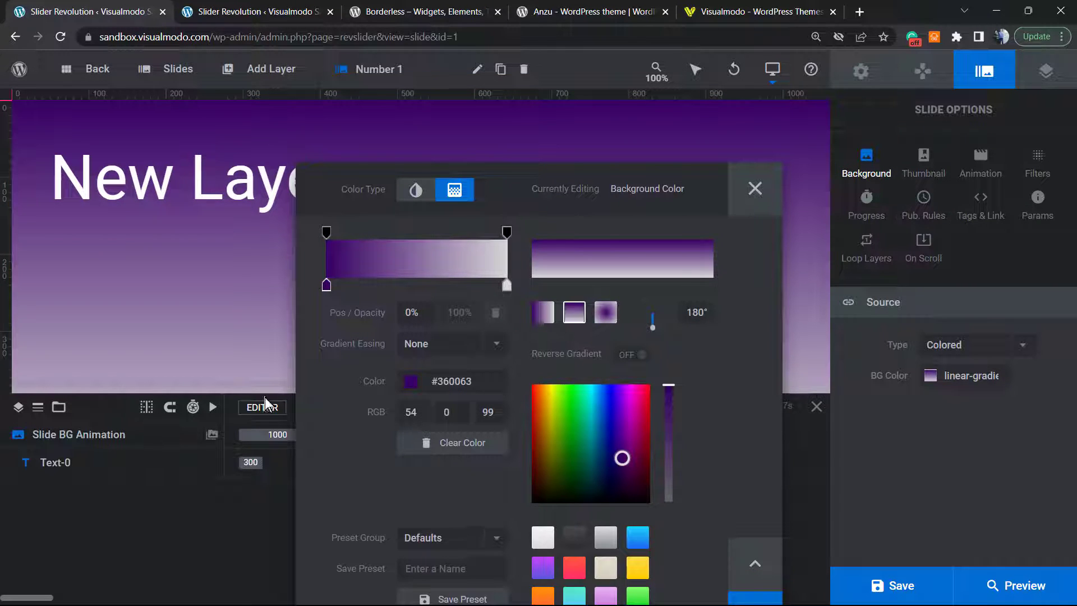
left_click(605, 316)
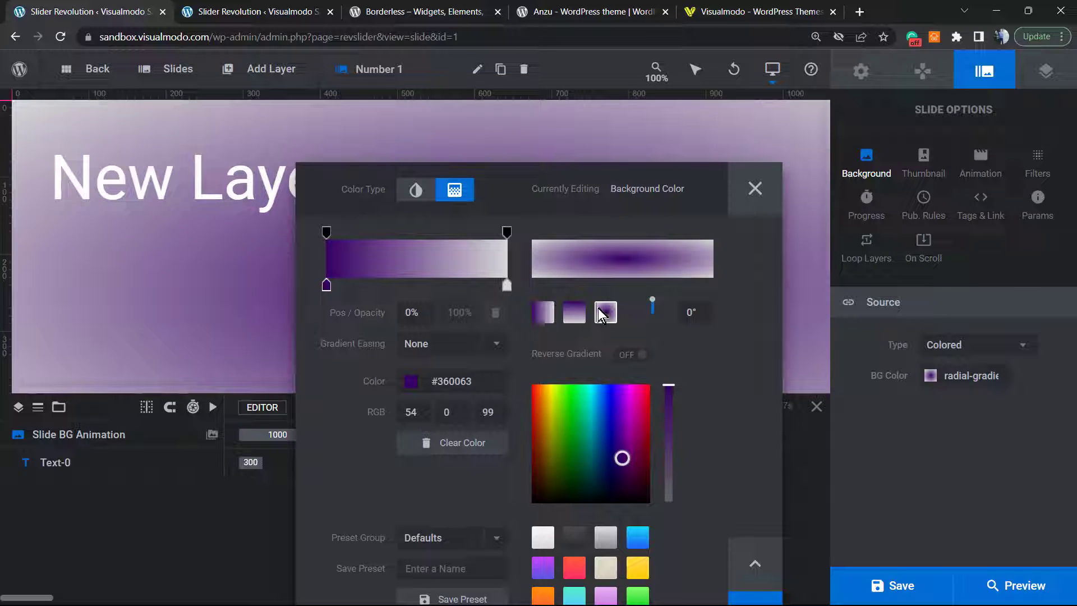
left_click(542, 312)
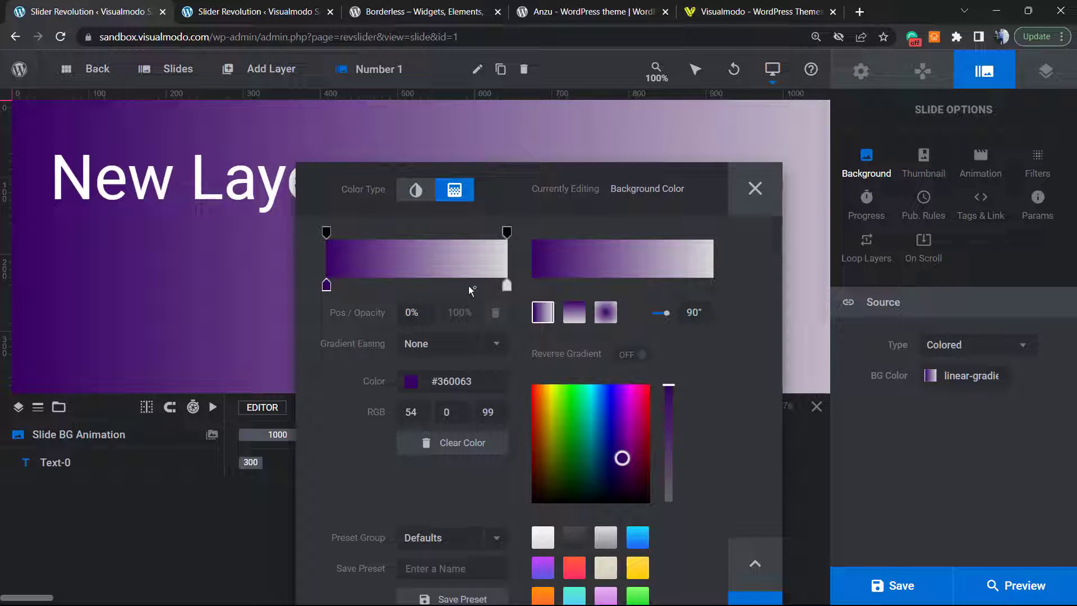
- Set the gradient's right stop to dark blue #003177, keeping the horizontal 90° direction
left_click(506, 285)
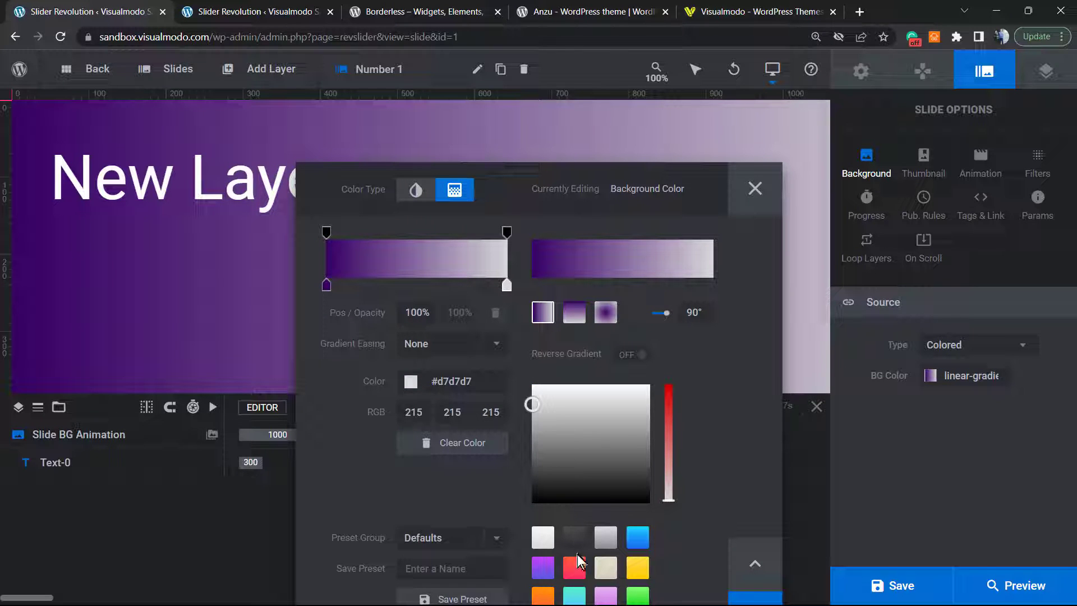
left_click(603, 447)
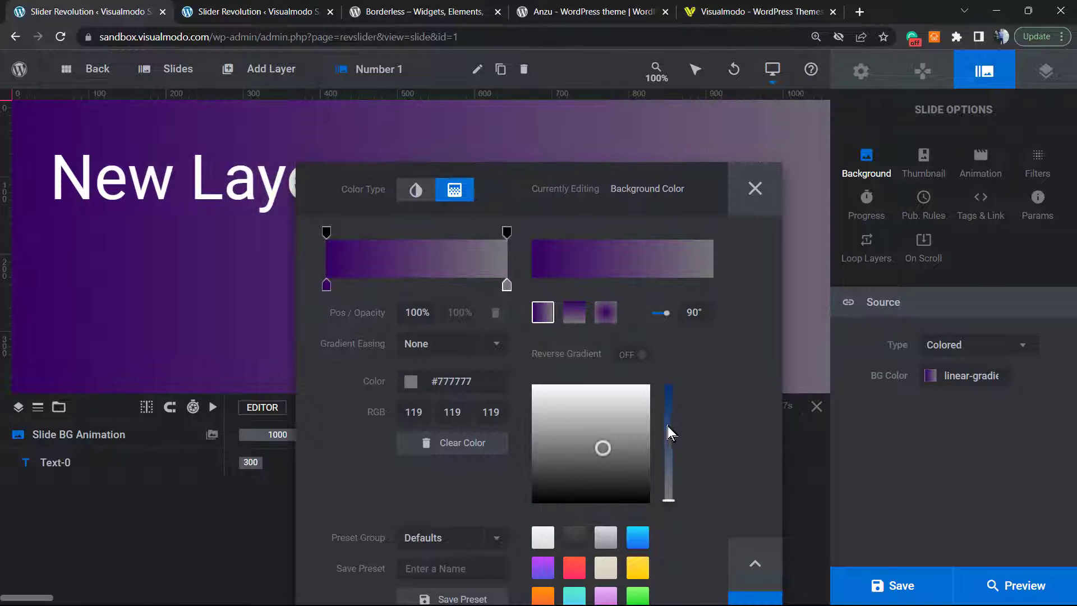
left_click_drag(668, 425, 667, 350)
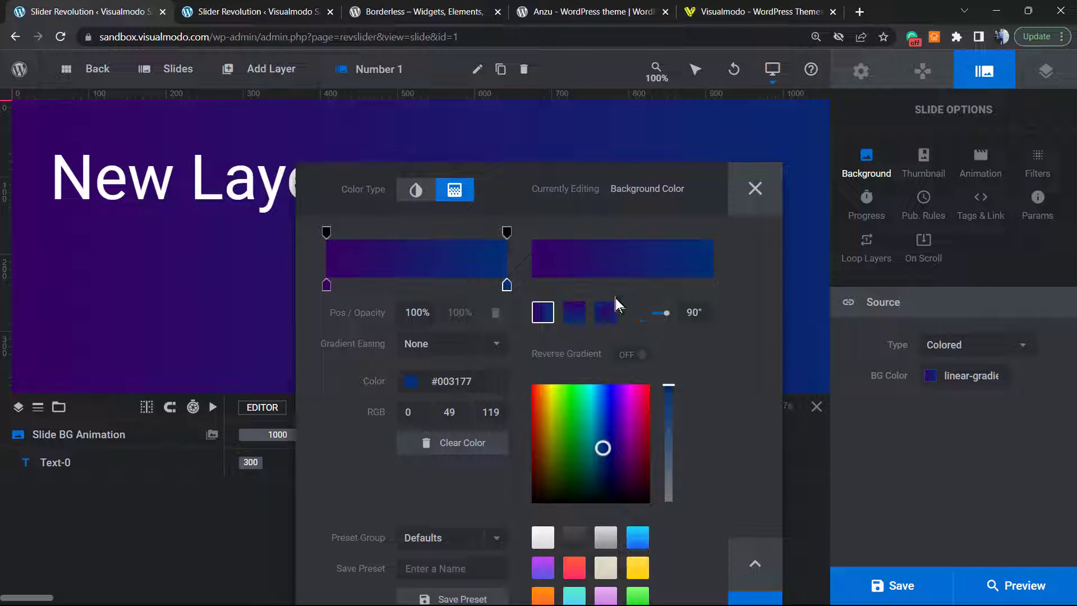
left_click(574, 313)
left_click(542, 312)
left_click_drag(672, 172, 681, 213)
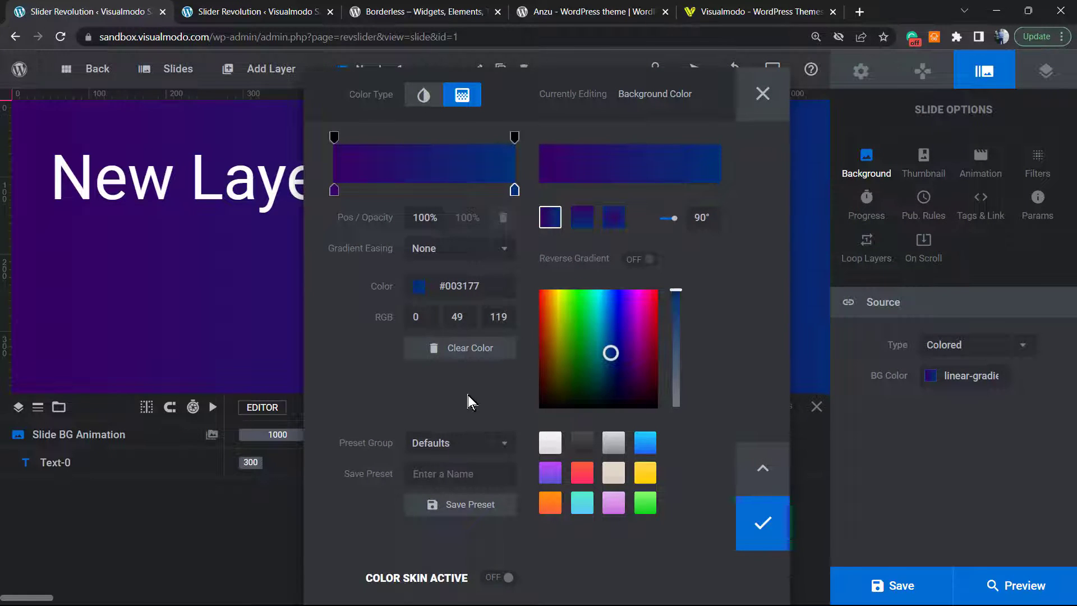
- Add a colour stop at 41% and drag it near the gradient's left end
key("ctrl+minus")
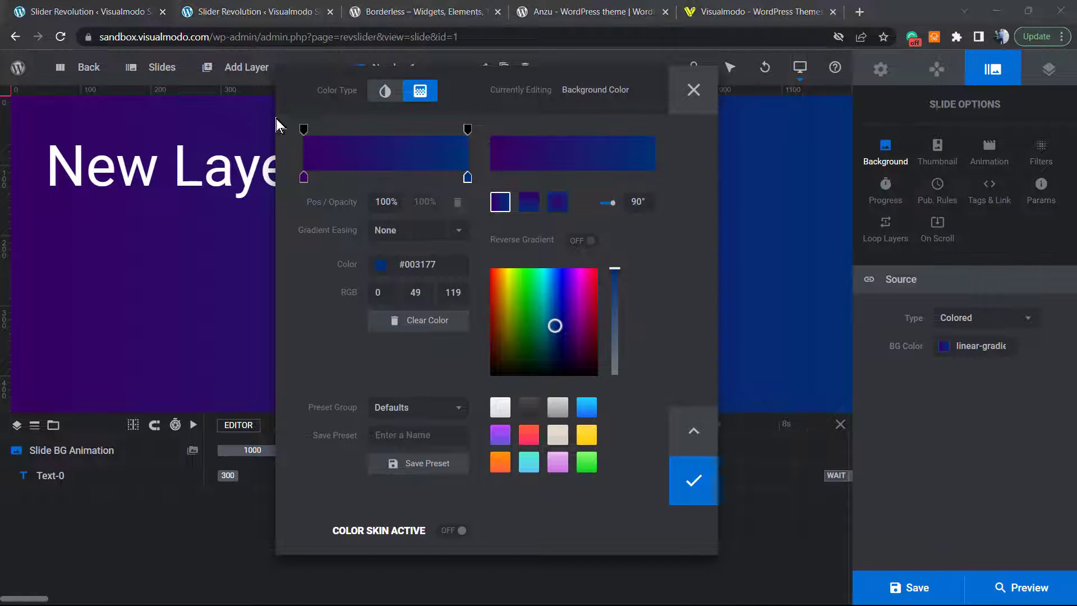
left_click(371, 126)
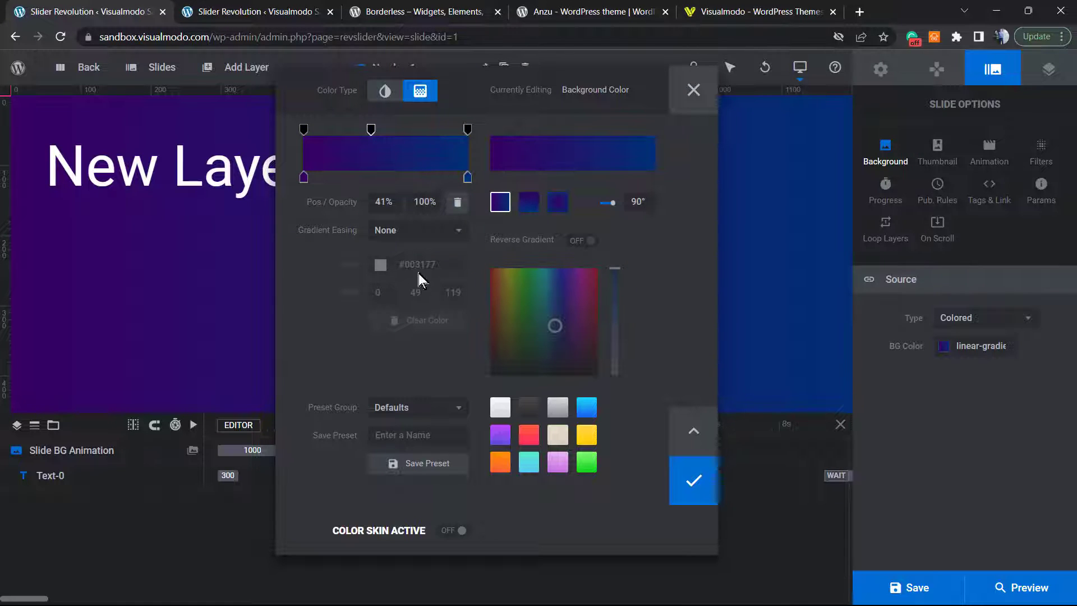
left_click_drag(371, 130, 312, 133)
left_click(467, 130)
left_click(314, 130)
left_click_drag(297, 130, 305, 130)
- Add stops at about 10%, 32%, 55% and 73%, undo the last, and reposition stops
left_click(321, 172)
left_click(356, 173)
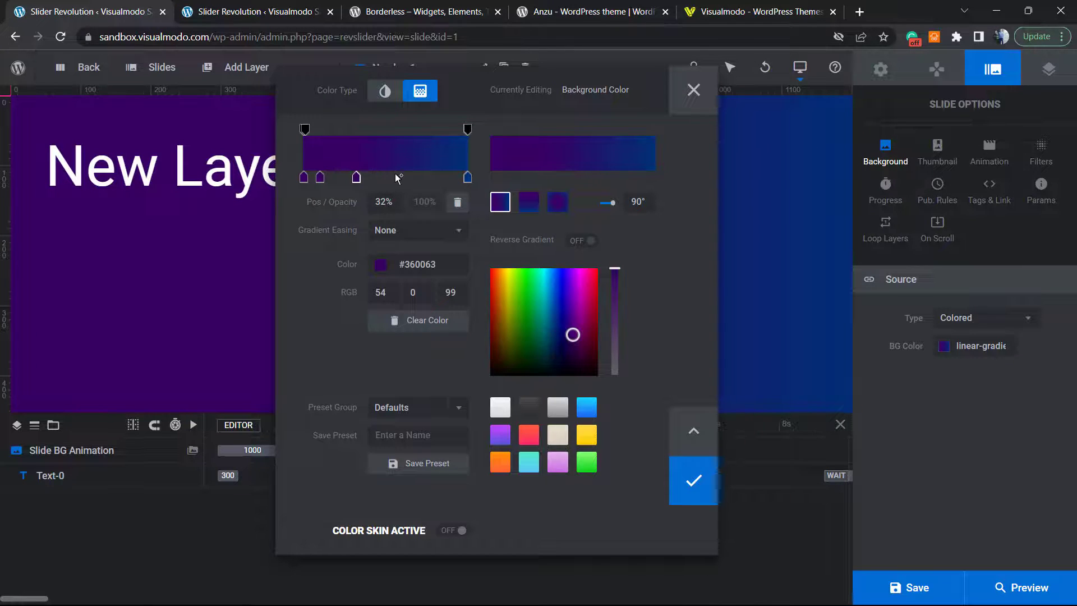
left_click(395, 175)
left_click(423, 176)
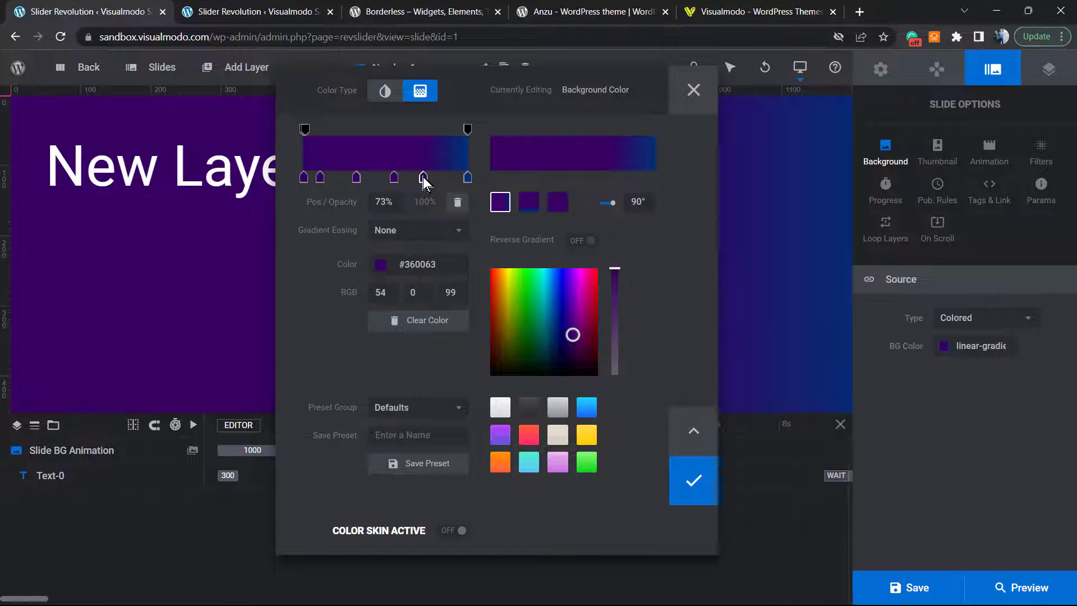
key("ctrl+z")
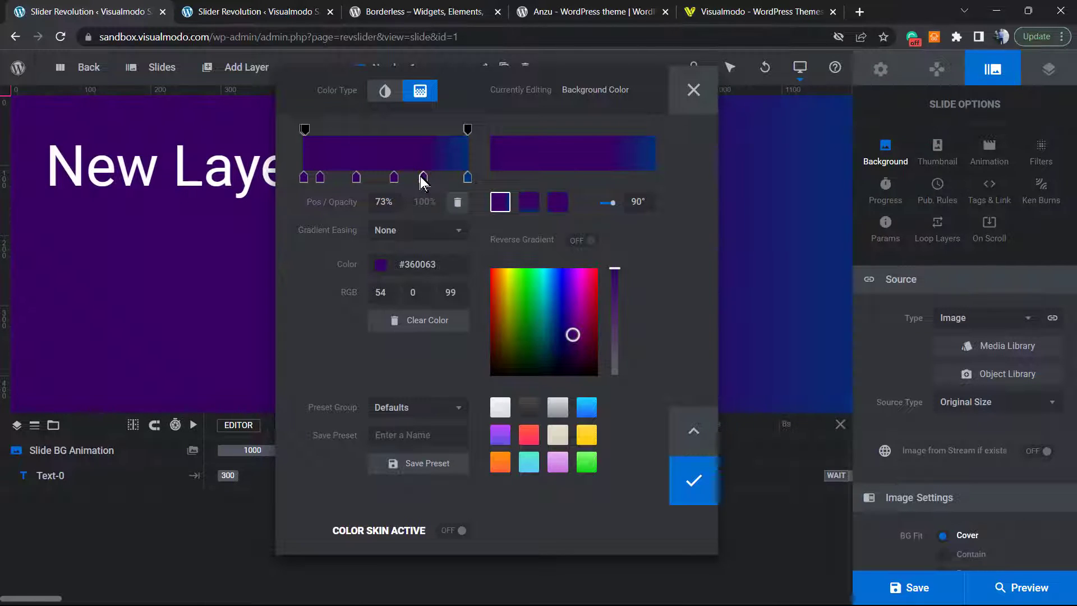
left_click_drag(424, 177, 321, 194)
left_click(318, 177)
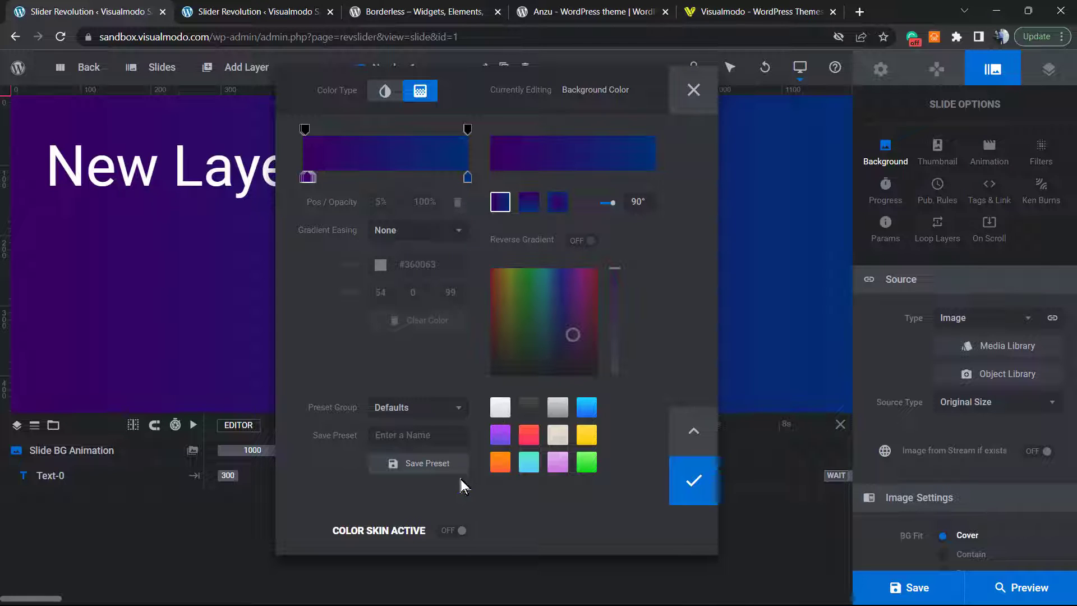
left_click(308, 178)
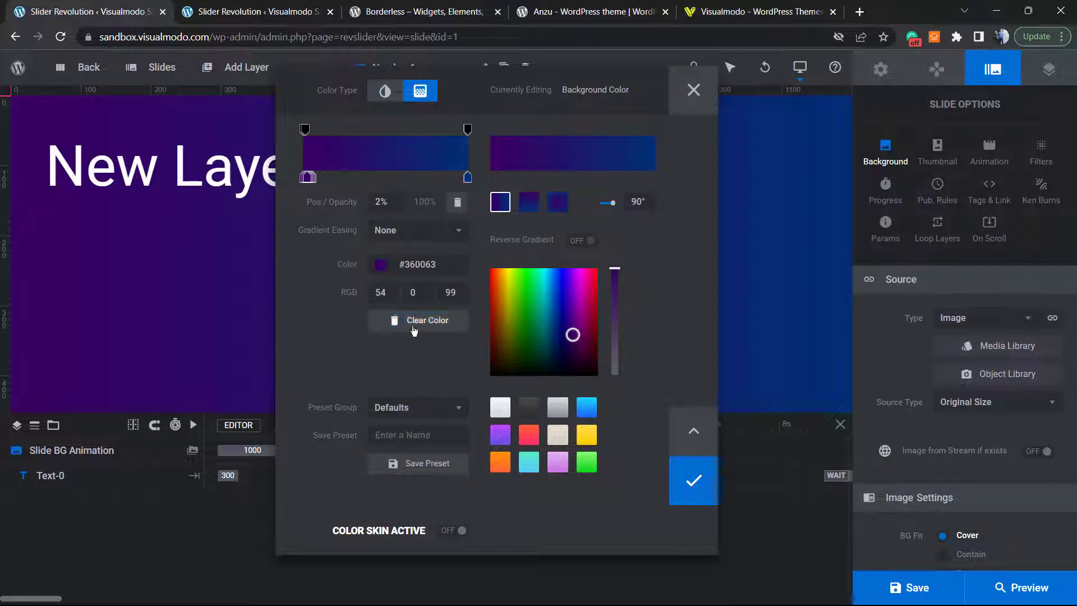
- Reset the 5% purple stop to white, move it to 31%, then delete it
left_click(417, 320)
left_click(310, 179)
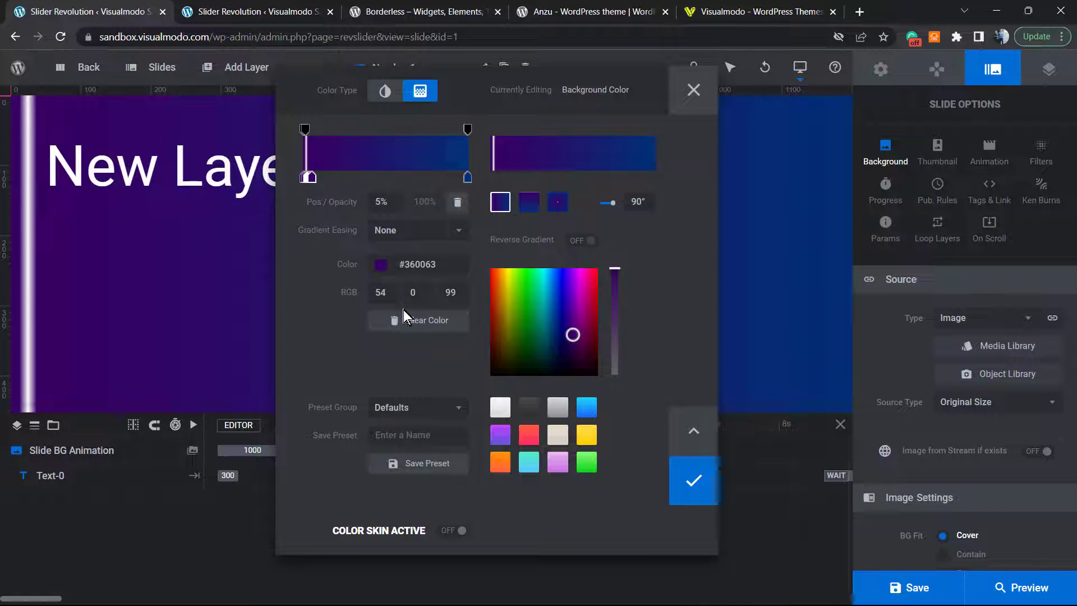
left_click(417, 320)
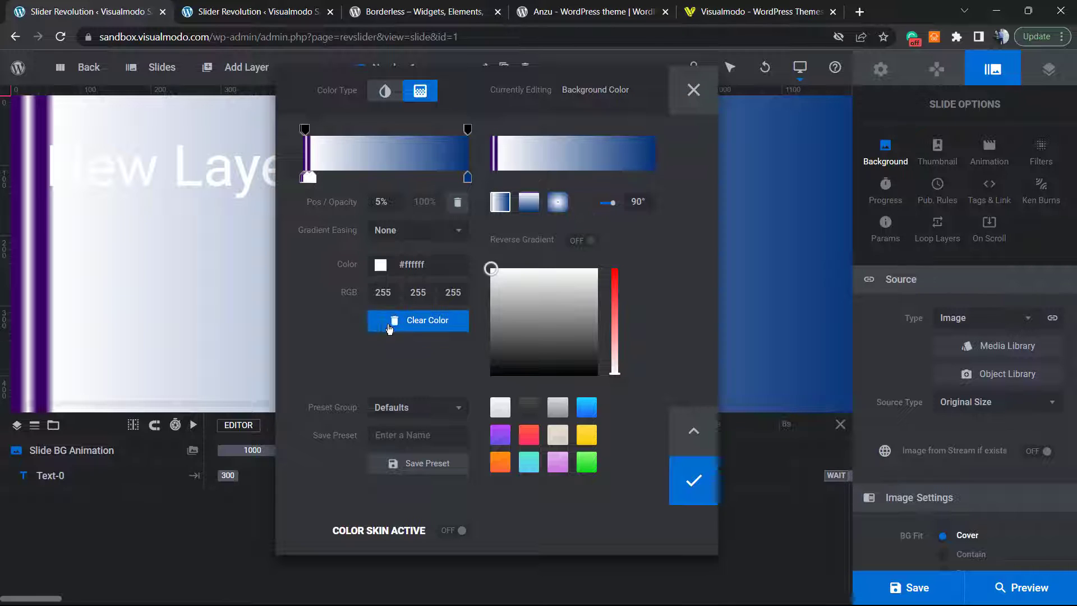
left_click_drag(308, 177, 354, 177)
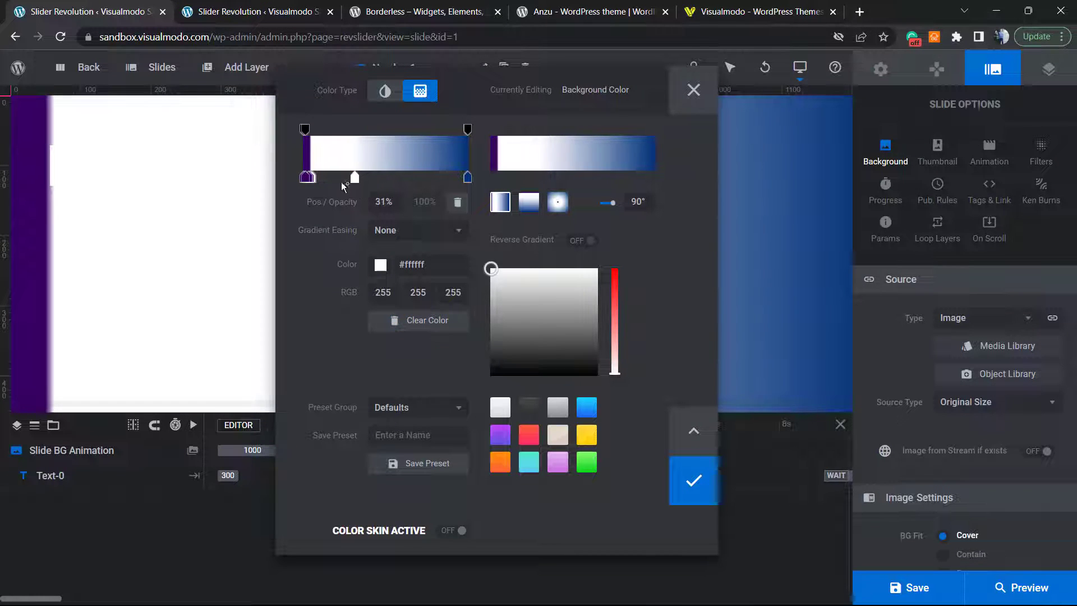
left_click(308, 177)
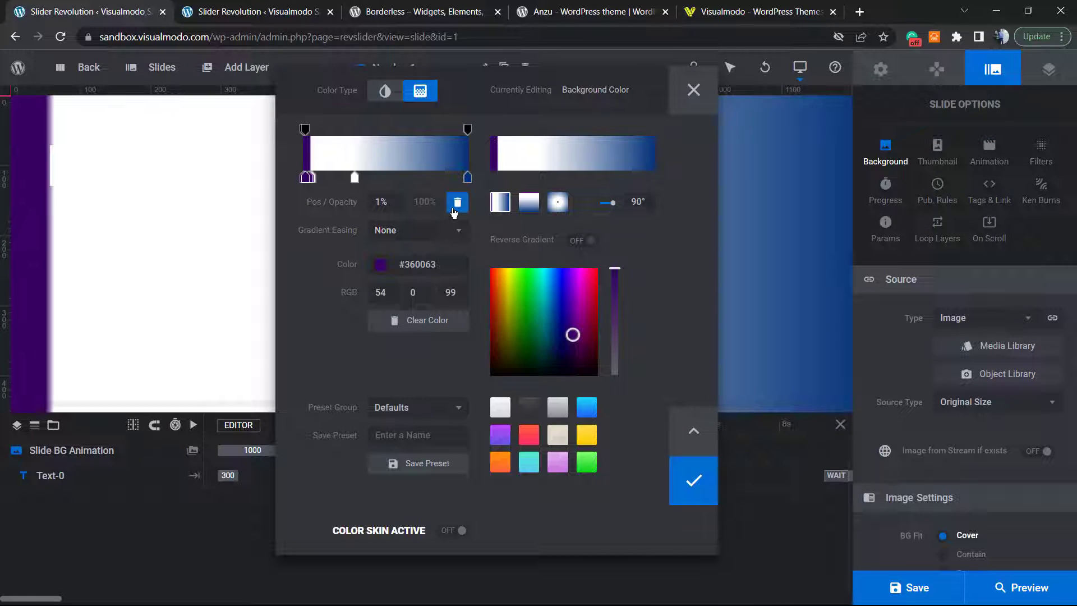
left_click(355, 177)
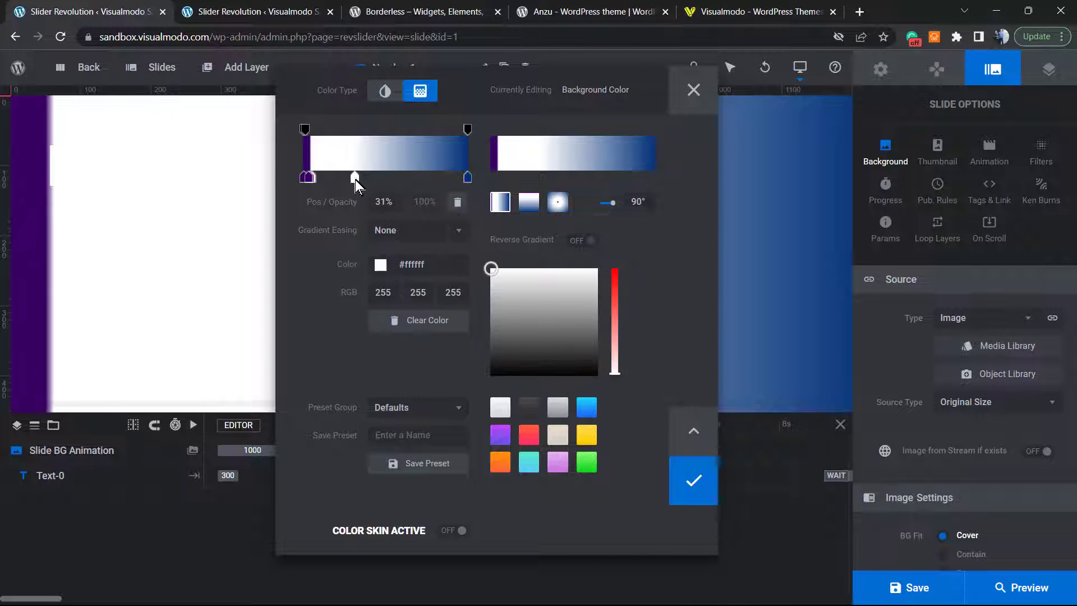
left_click(458, 203)
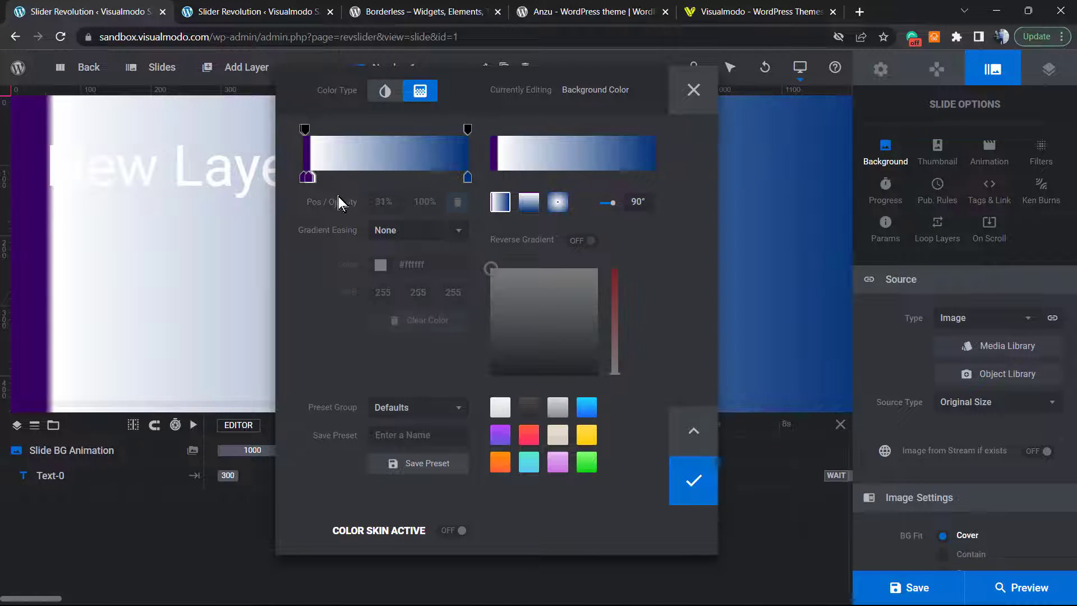
- Delete the remaining purple stop at 4%, leaving white #ffffff at the gradient start
left_click(306, 178)
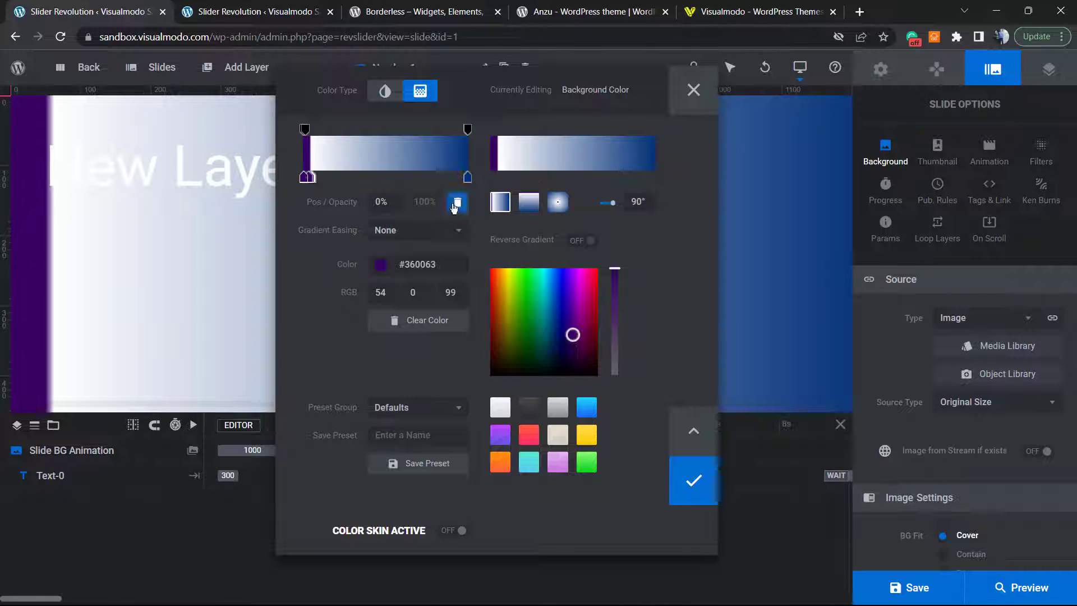
left_click(455, 204)
left_click(305, 181)
left_click(457, 203)
left_click_drag(310, 178, 311, 178)
left_click(457, 202)
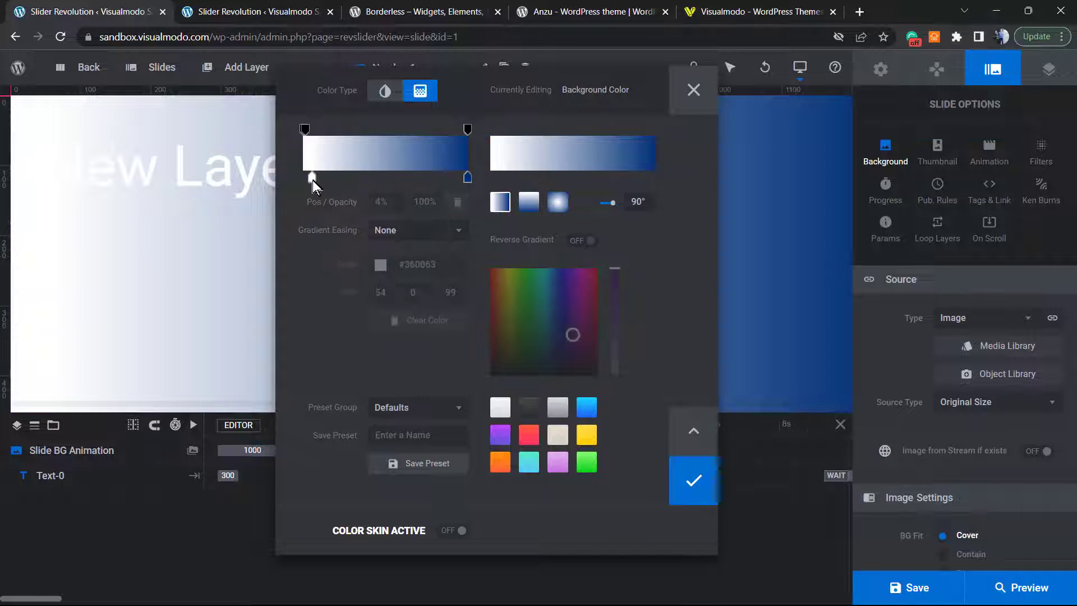
left_click(312, 179)
- Move the white stop to 0%, then apply the green and purple preset gradients
left_click_drag(312, 179, 286, 179)
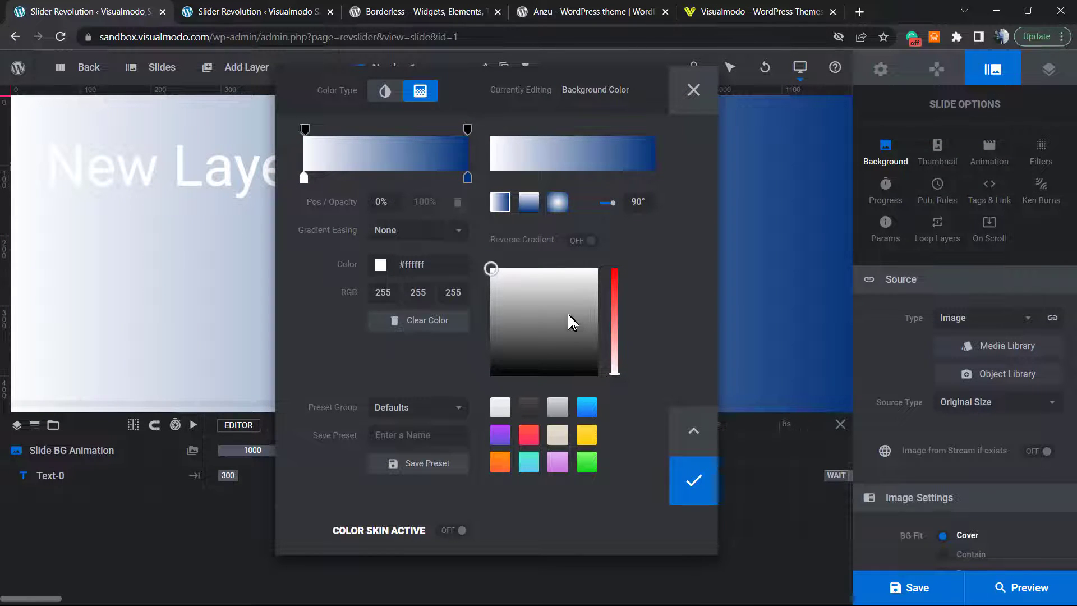
left_click_drag(569, 315, 564, 343)
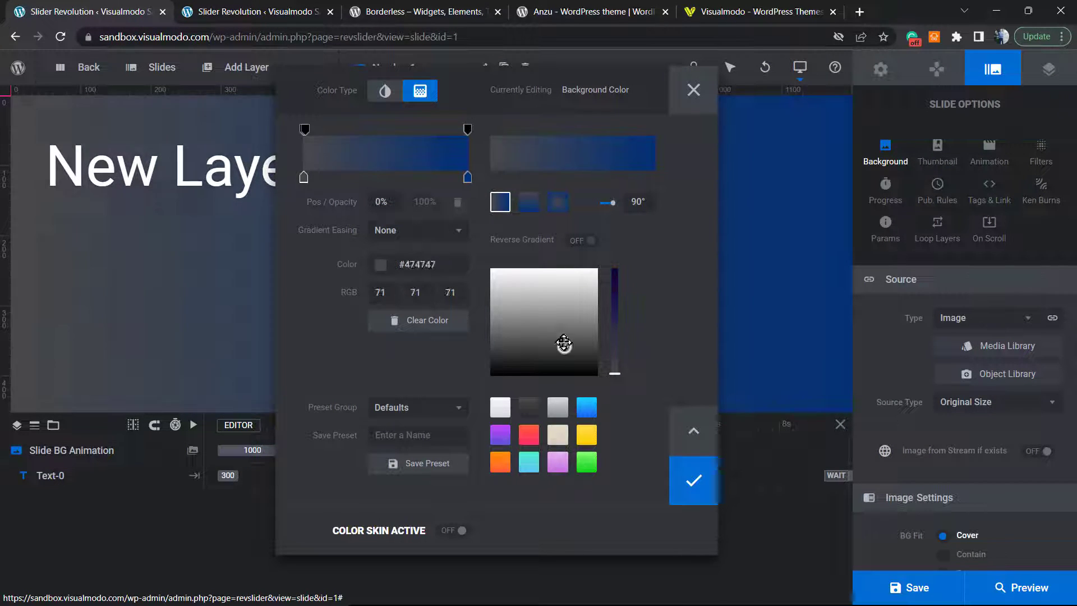
left_click(583, 467)
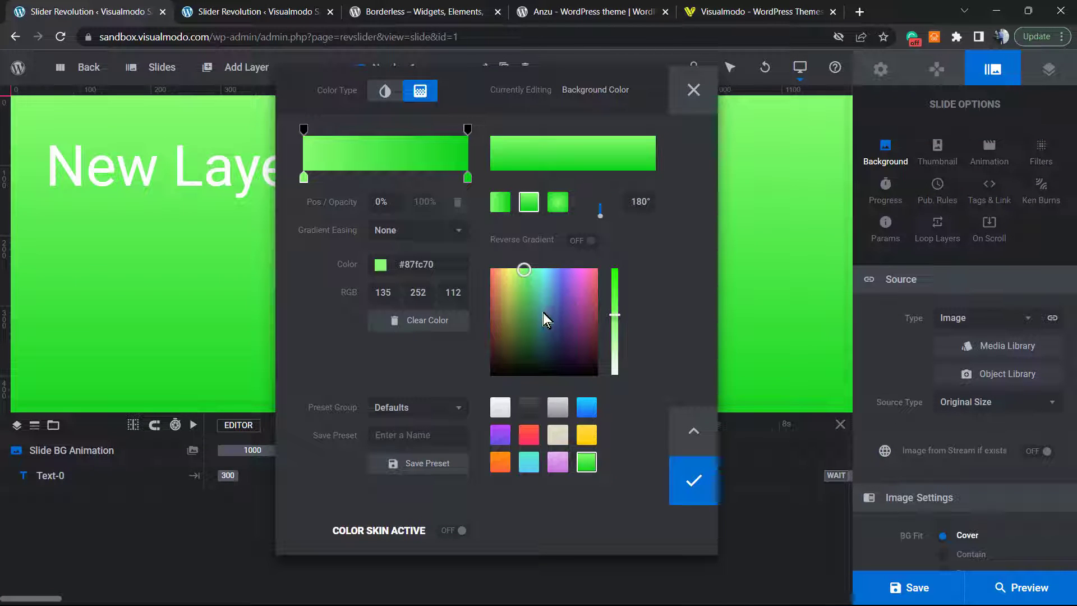
left_click(511, 437)
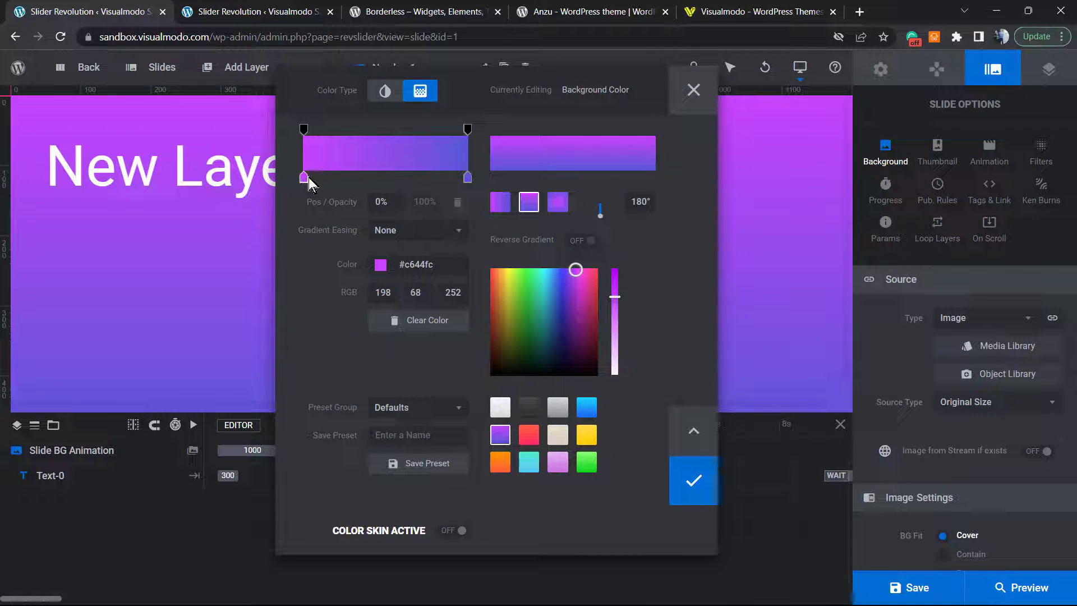
- Add a green colour stop at 57%, make the gradient horizontal, and add an opacity stop at 1%
mouse_move(304, 178)
left_mouse_down()
mouse_move(349, 177)
mouse_move(306, 179)
left_mouse_up()
left_click(400, 180)
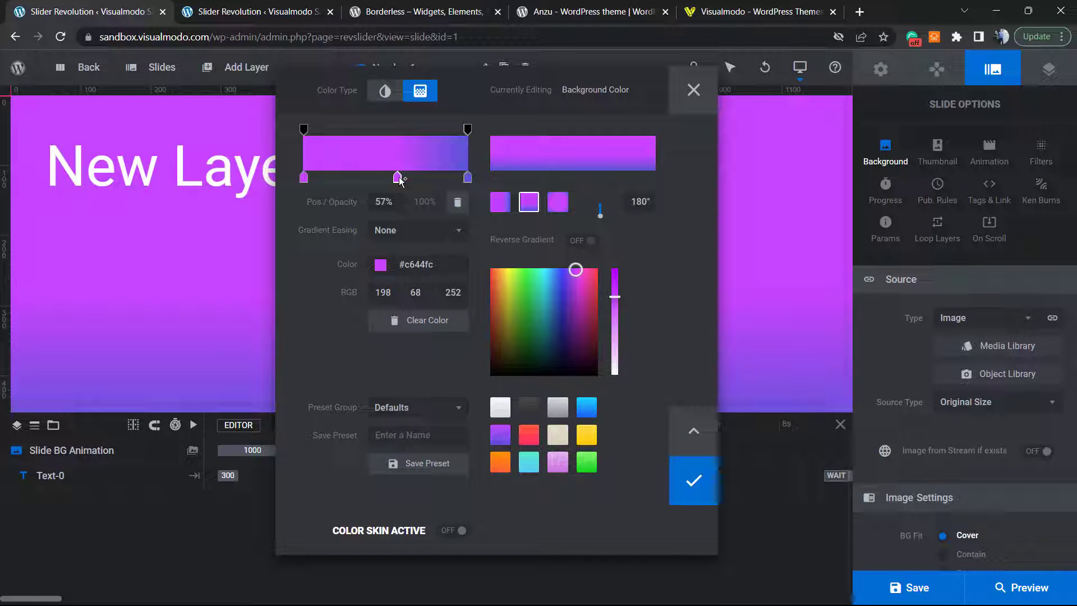
left_click(557, 318)
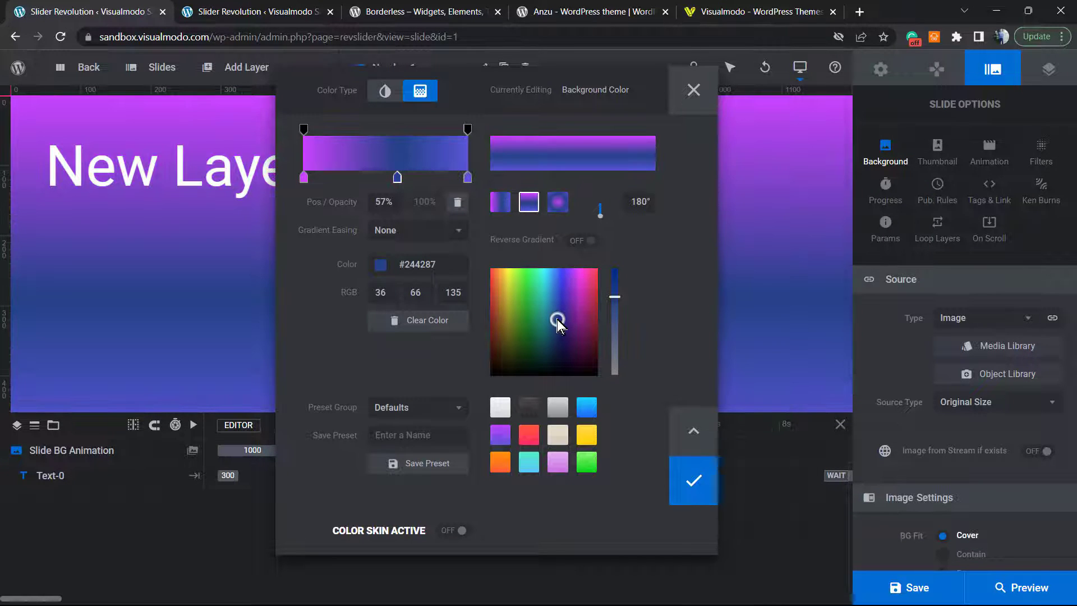
left_click_drag(557, 319, 524, 312)
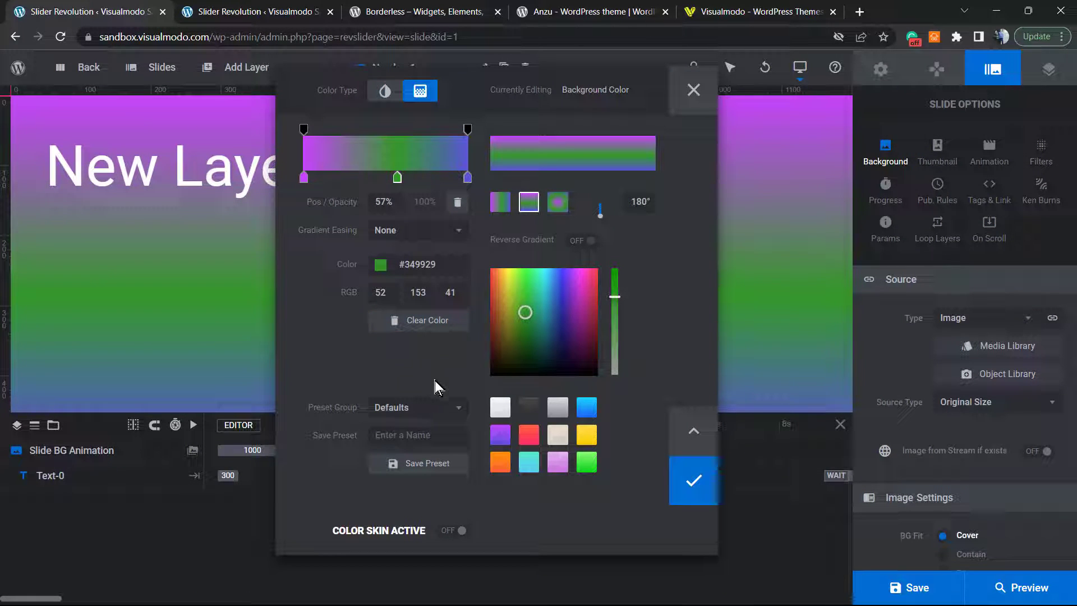
left_click(499, 206)
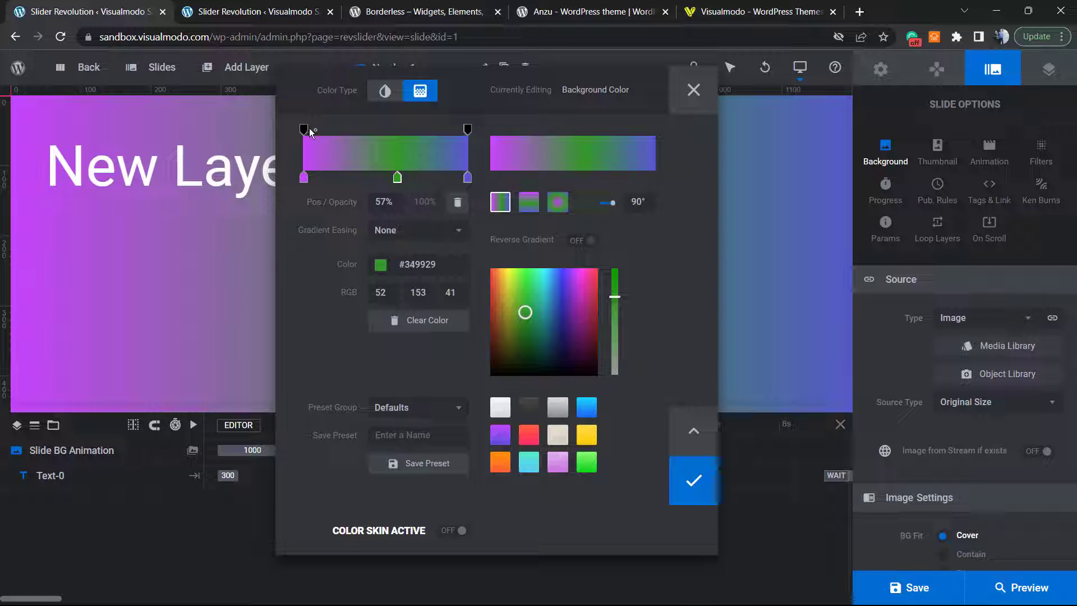
left_click(387, 128)
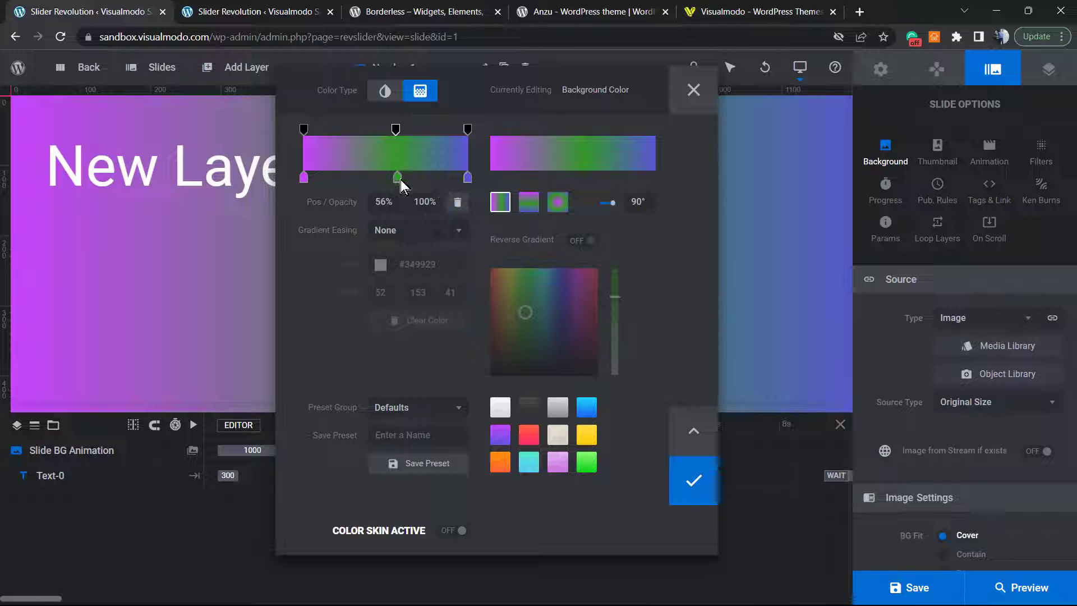
left_click_drag(359, 132, 306, 131)
- Try the Headline Text colour skin on the background colour, then turn colour skins back off
left_click(460, 530)
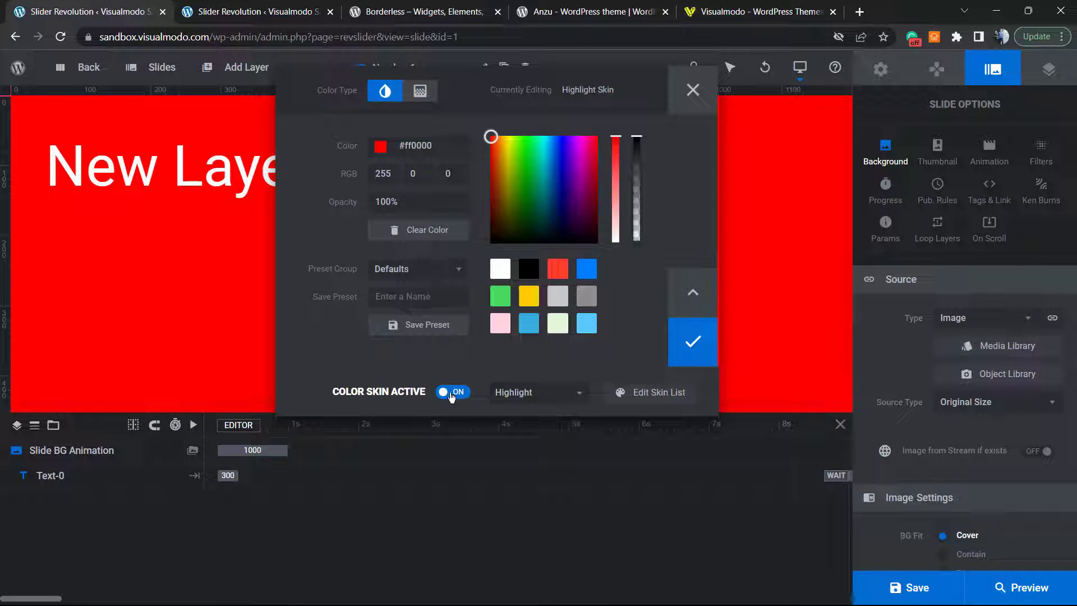
left_click(576, 393)
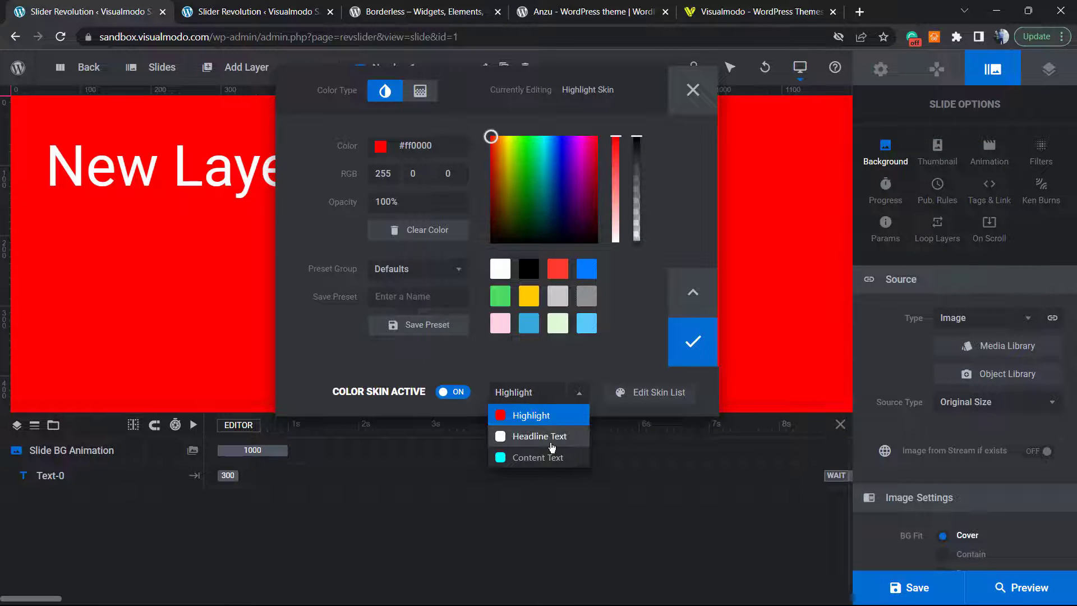
left_click(528, 436)
left_click(455, 392)
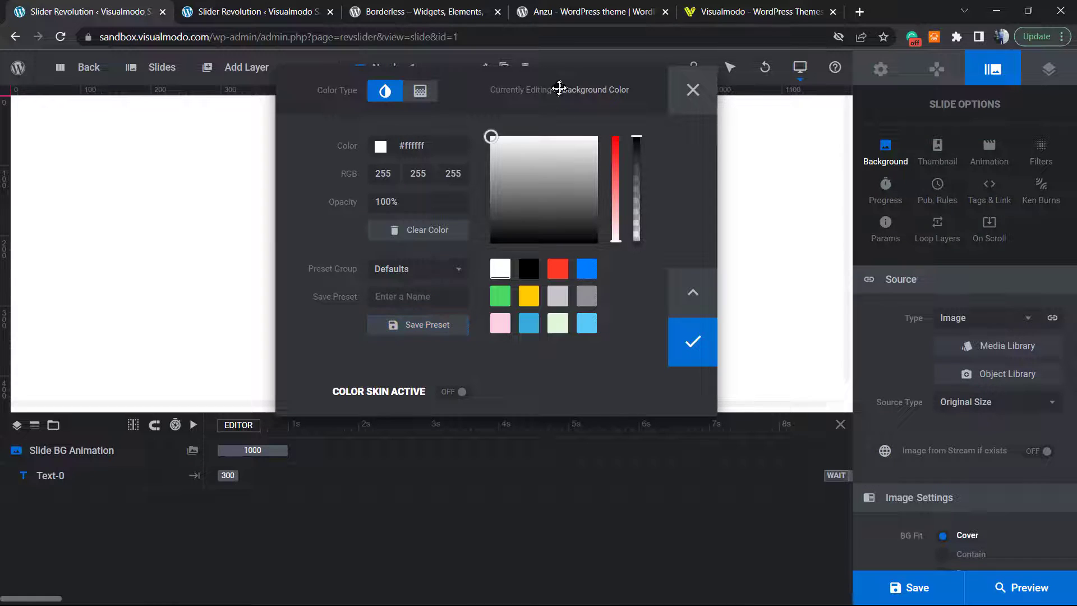
- Switch the slide background to the purple gradient preset, then go to the Visualmodo tab
left_click_drag(559, 116, 498, 113)
left_click(418, 148)
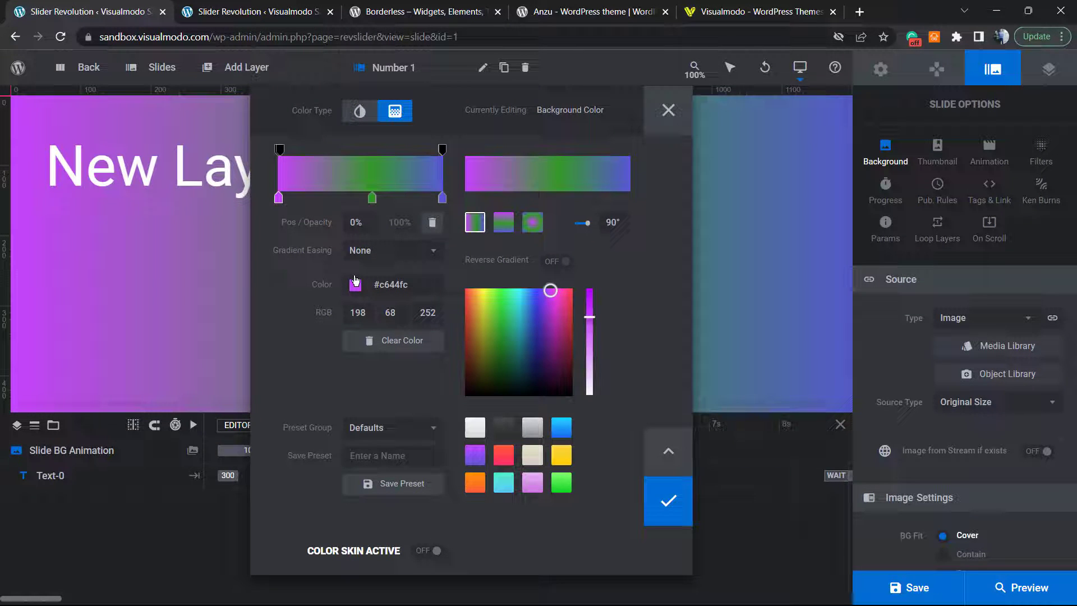
left_click(474, 455)
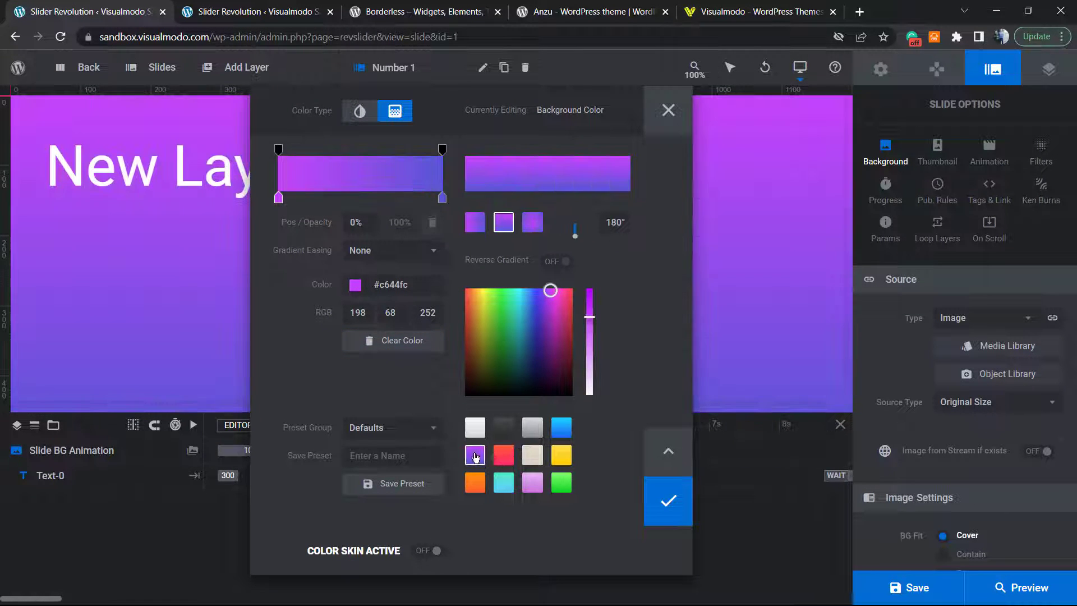
left_click(501, 458)
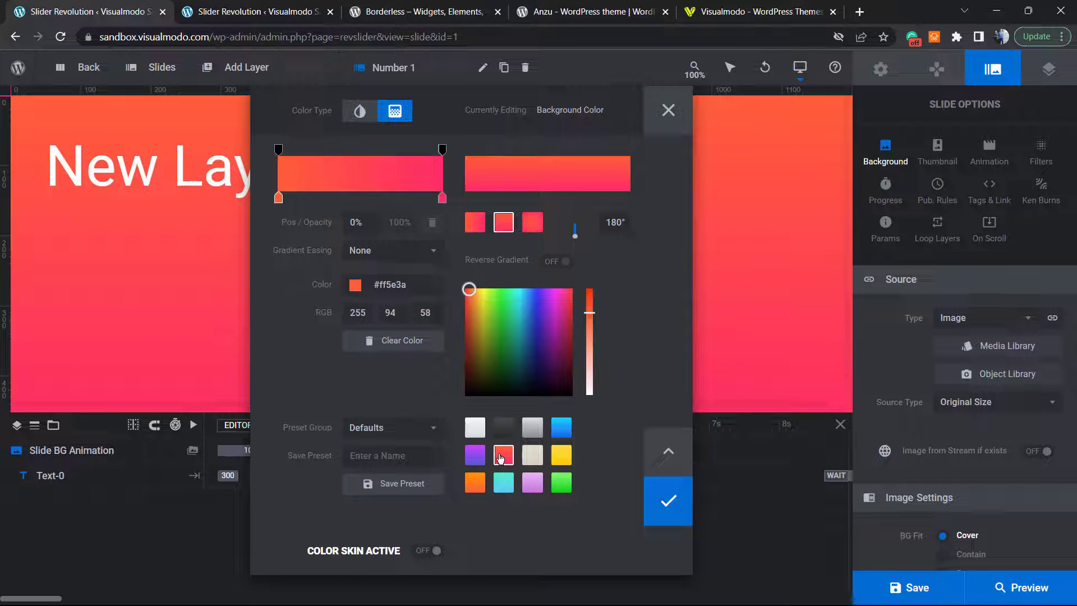
left_click(475, 455)
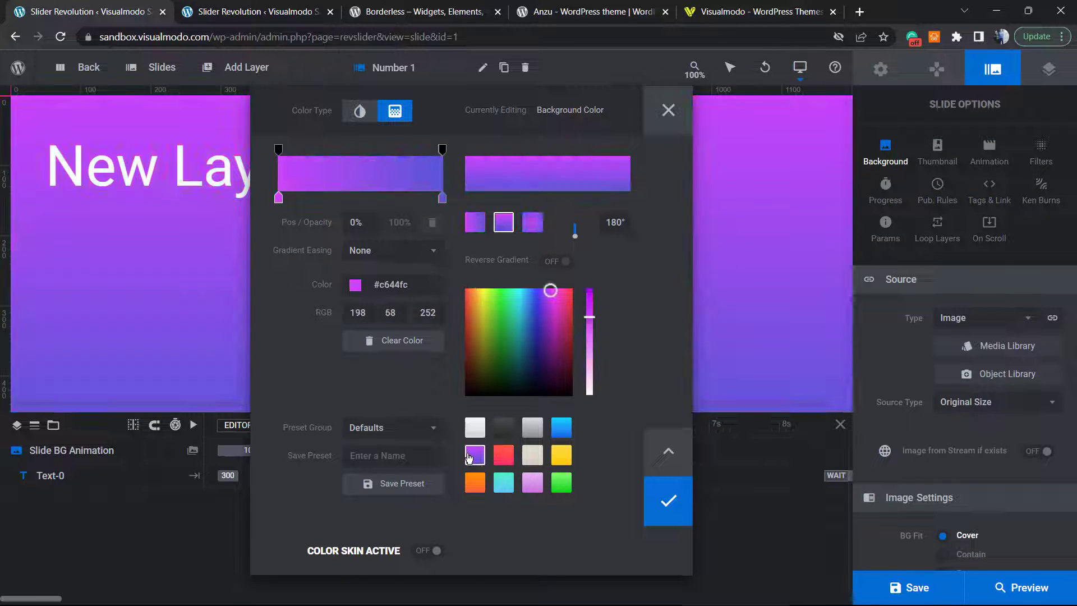
left_click(726, 7)
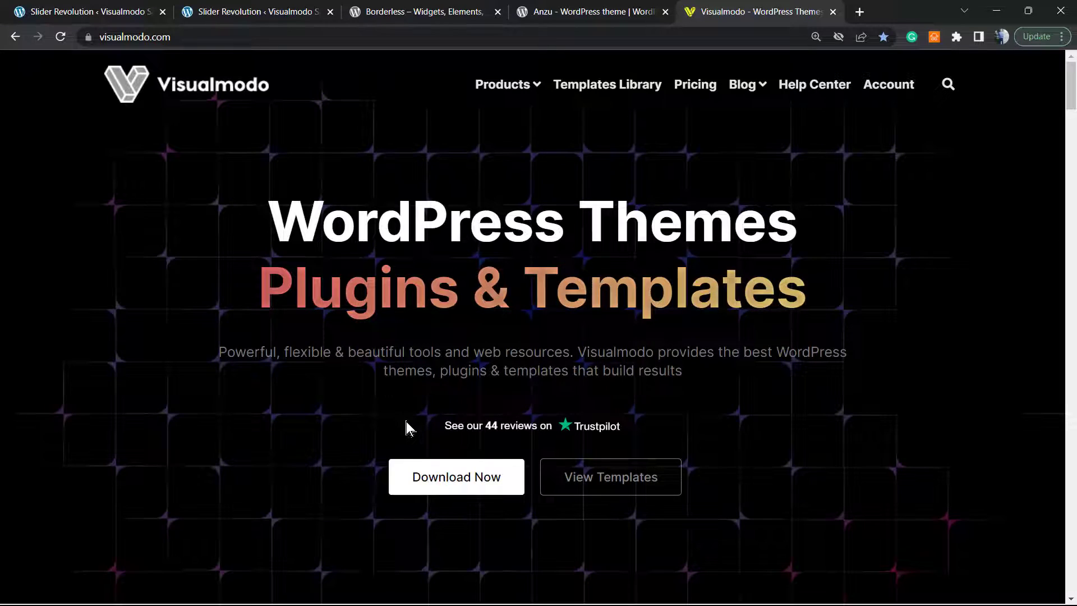
- Browse the Templates Library down to the Antique Shop and Architect templates, then bring up Borderless
left_click_drag(406, 423, 680, 408)
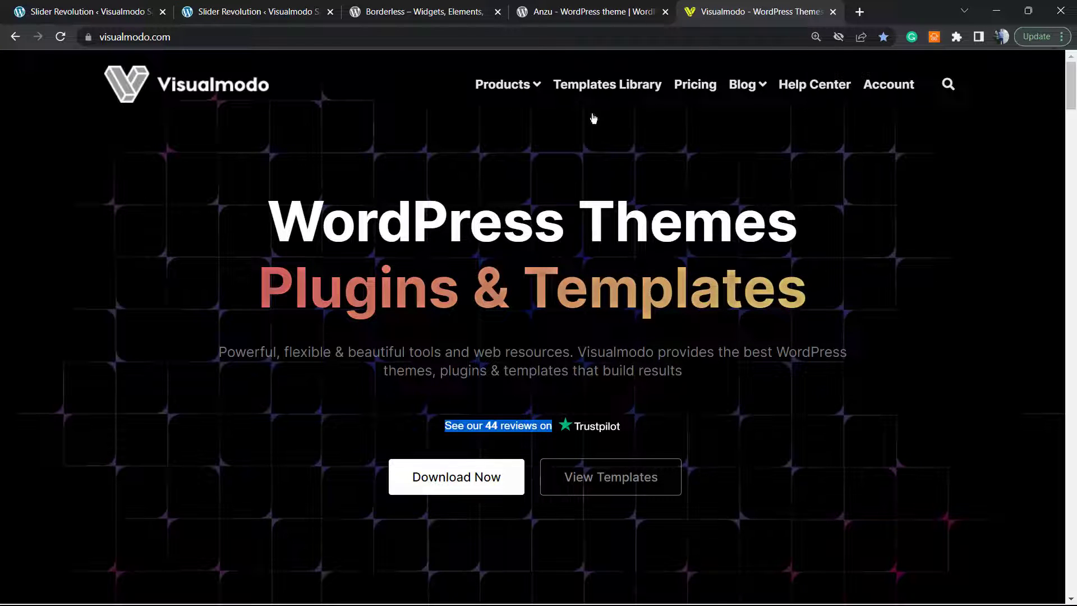
left_click(606, 86)
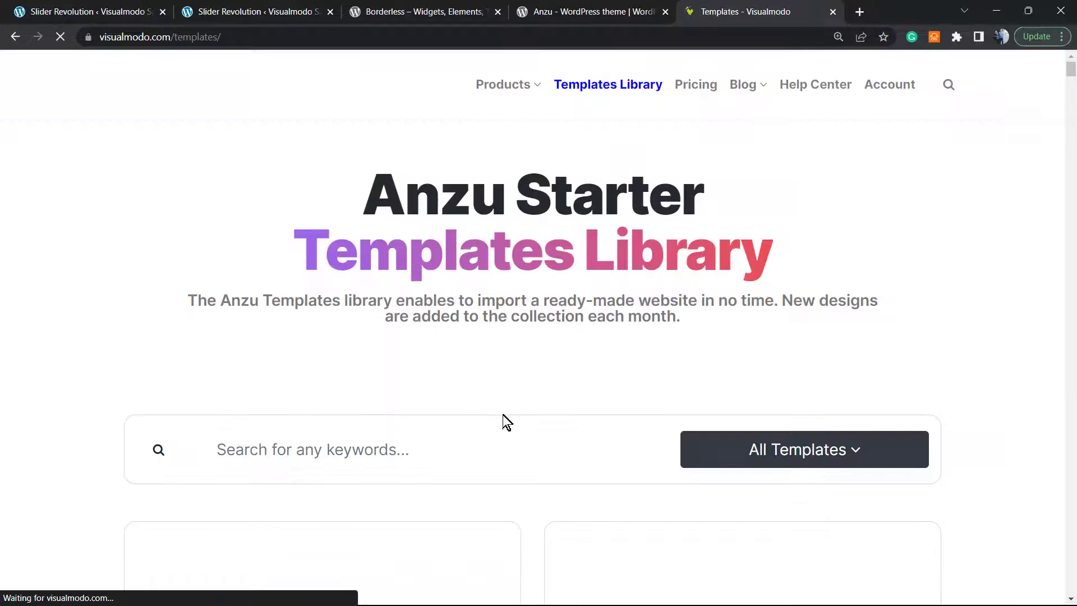
scroll(435, 403, "down", 15)
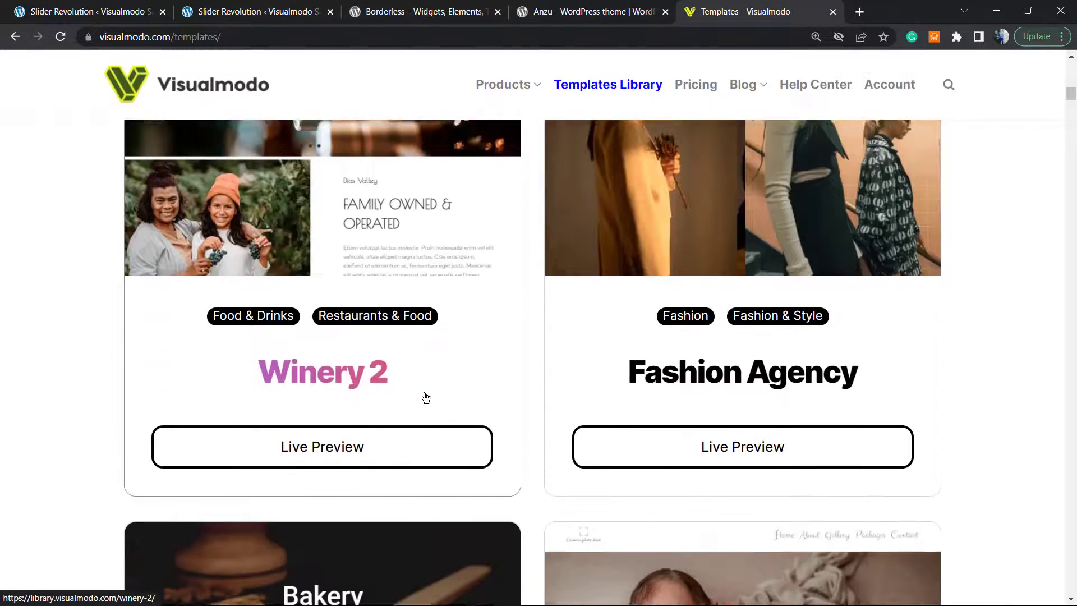
scroll(426, 397, "down", 15)
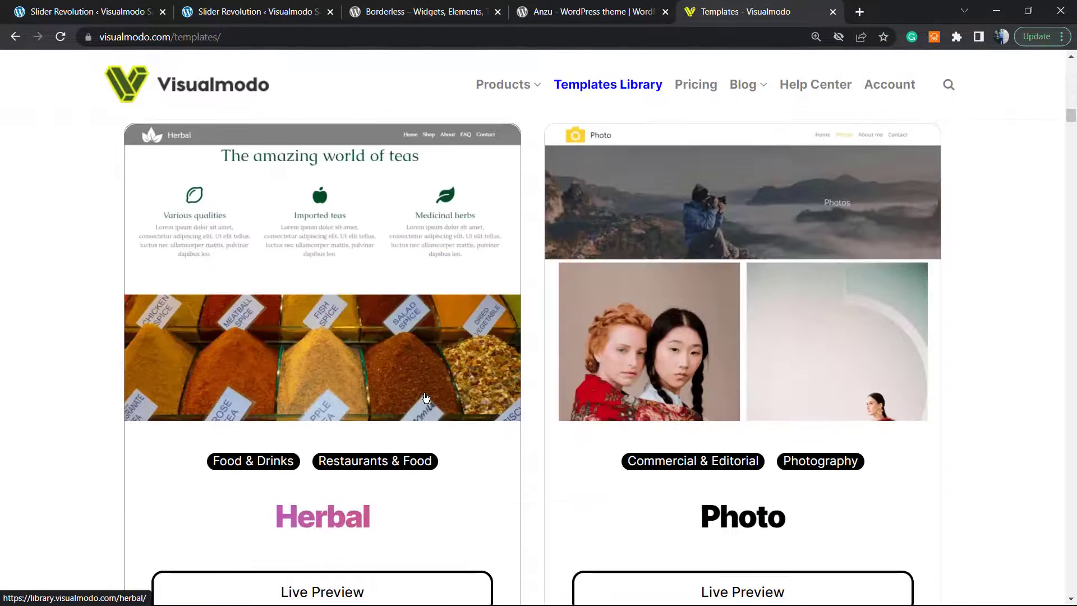
scroll(425, 398, "down", 20)
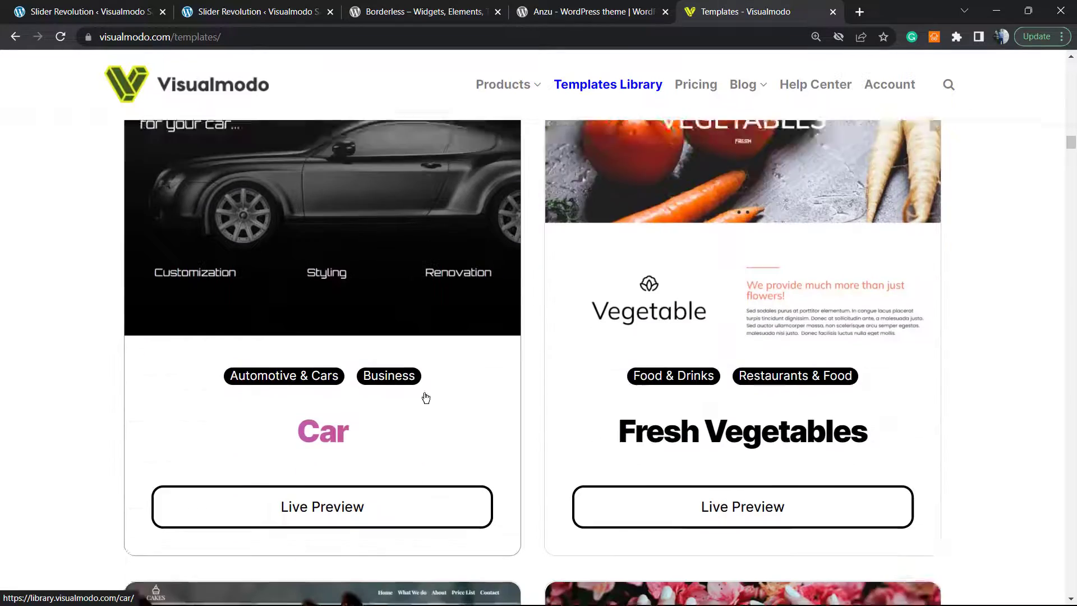
scroll(426, 397, "down", 20)
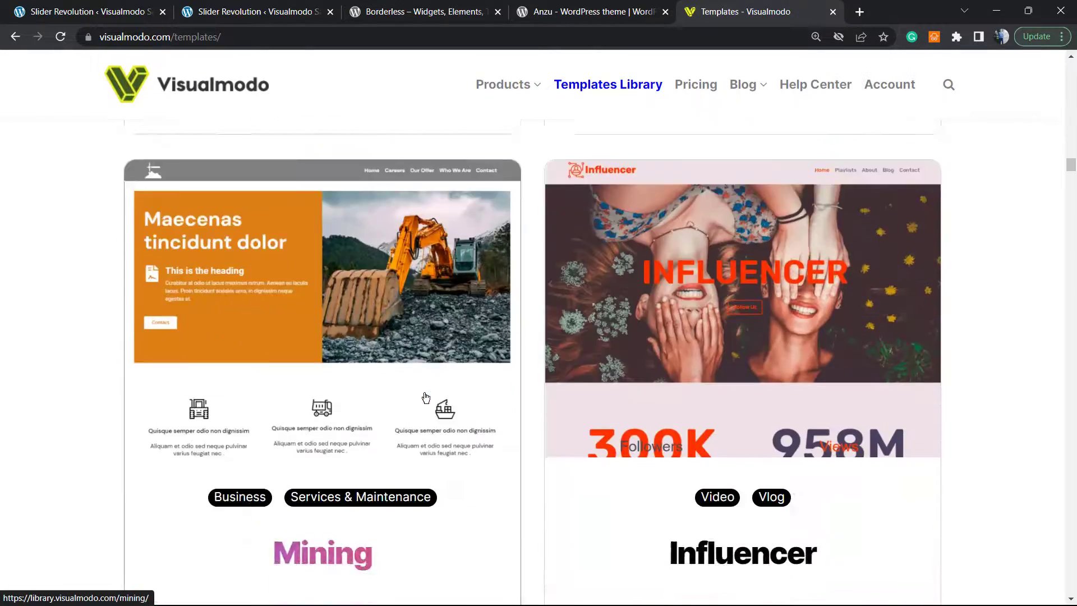
scroll(426, 398, "down", 20)
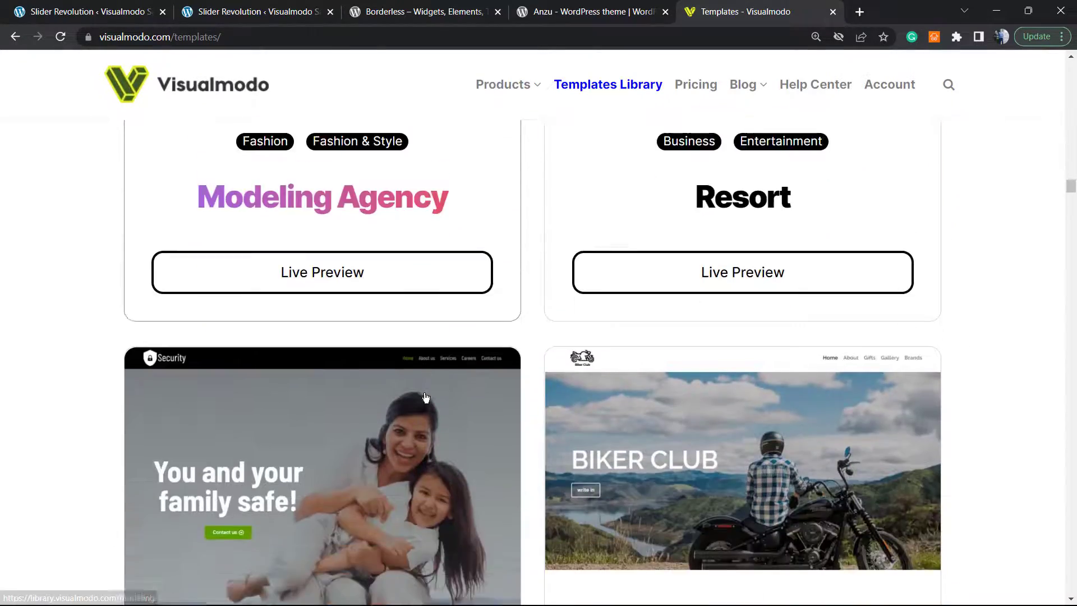
scroll(426, 397, "down", 20)
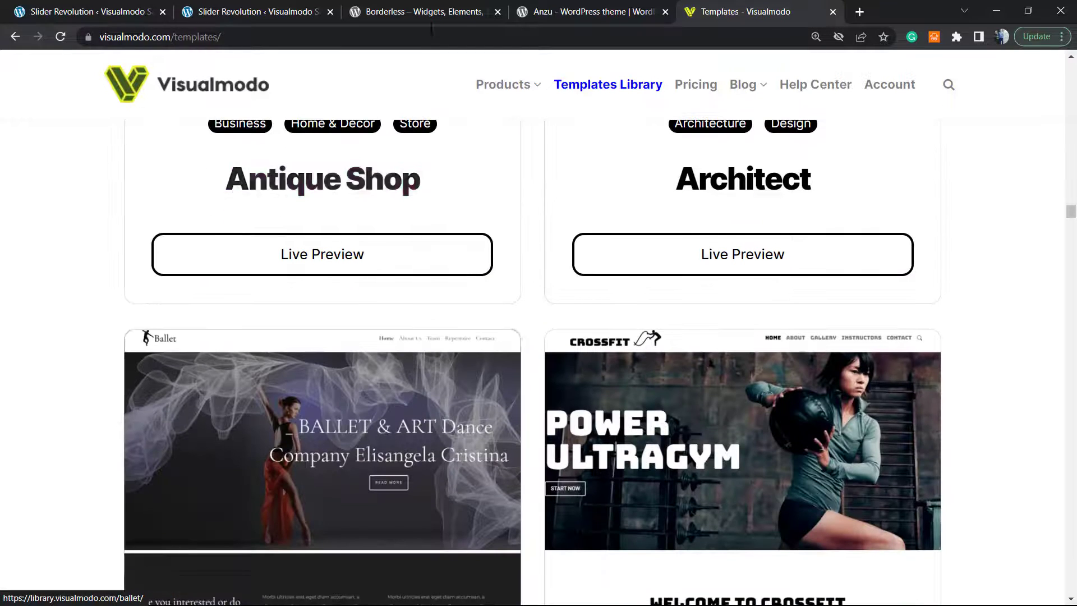
left_click(416, 9)
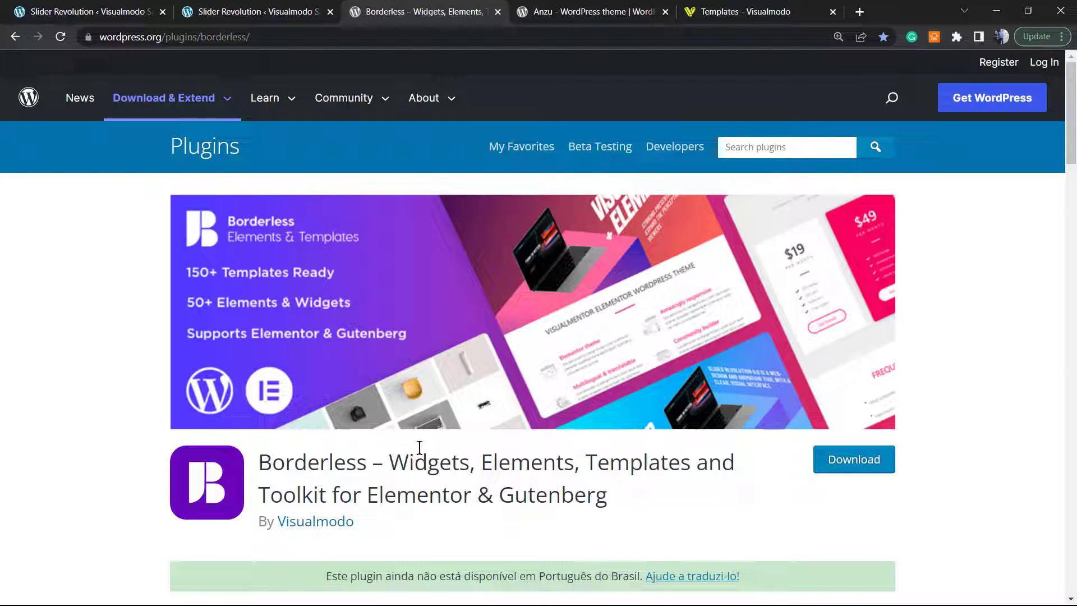
double_click(318, 463)
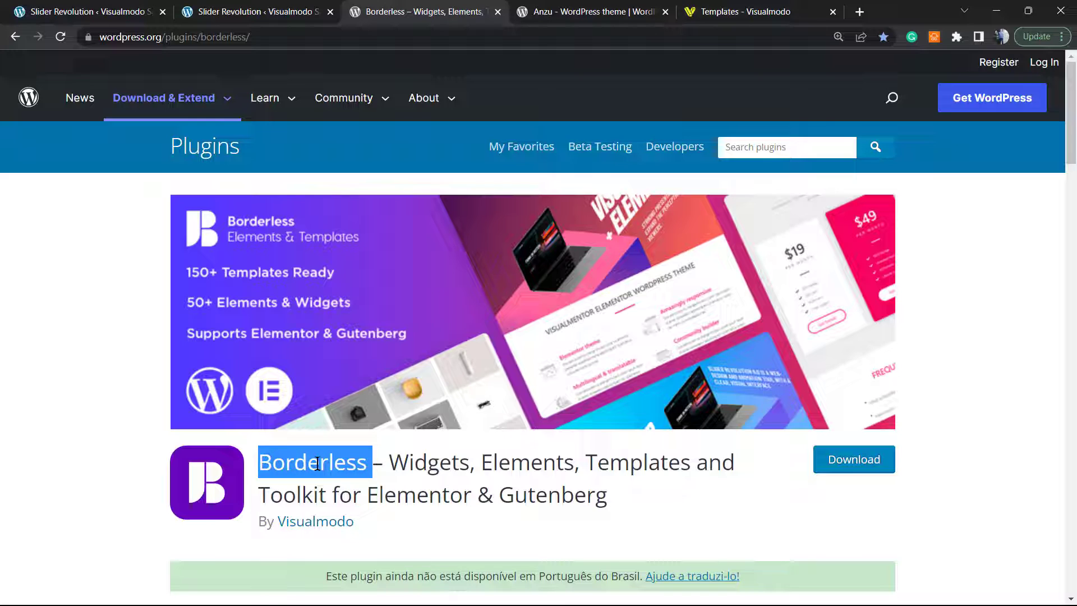
left_click(318, 463)
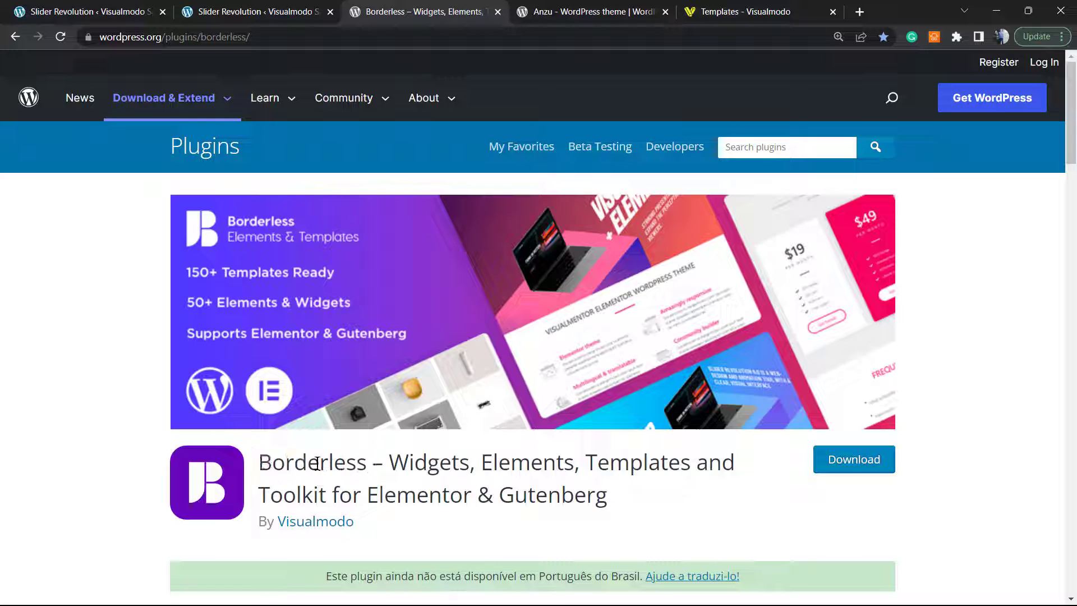
double_click(420, 463)
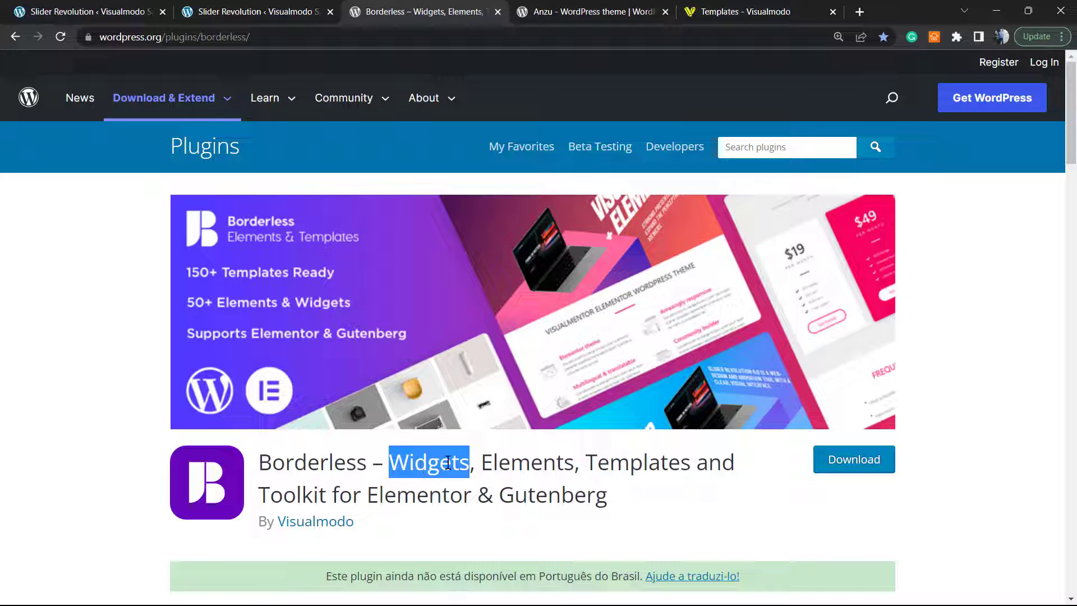
left_click(503, 463)
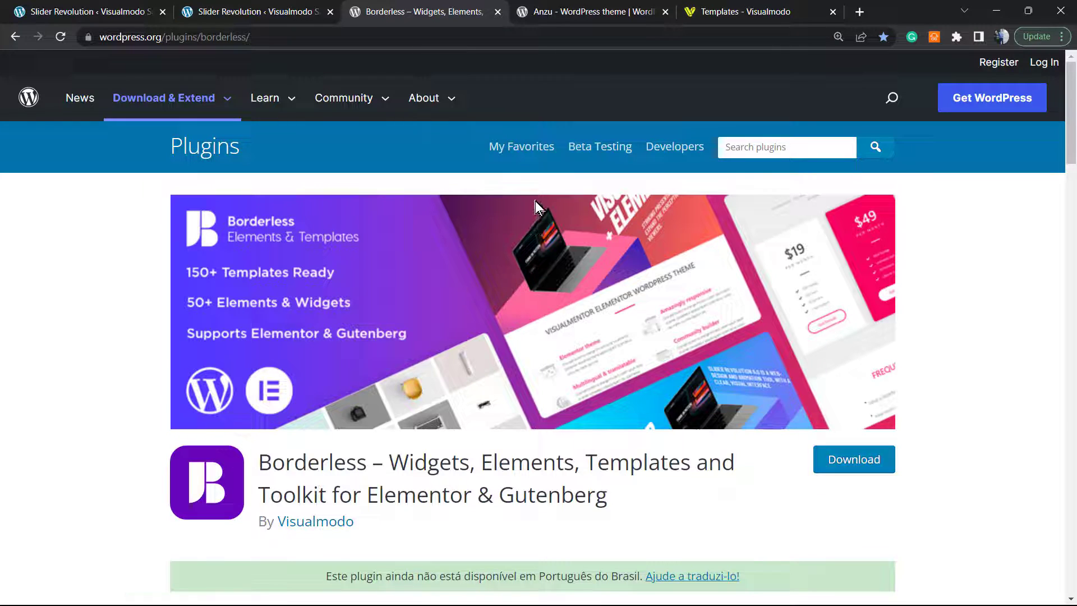
- Look over the Anzu theme page, highlighting 'Anzu By Visualmodo', then return to the slide editor
left_click(620, 8)
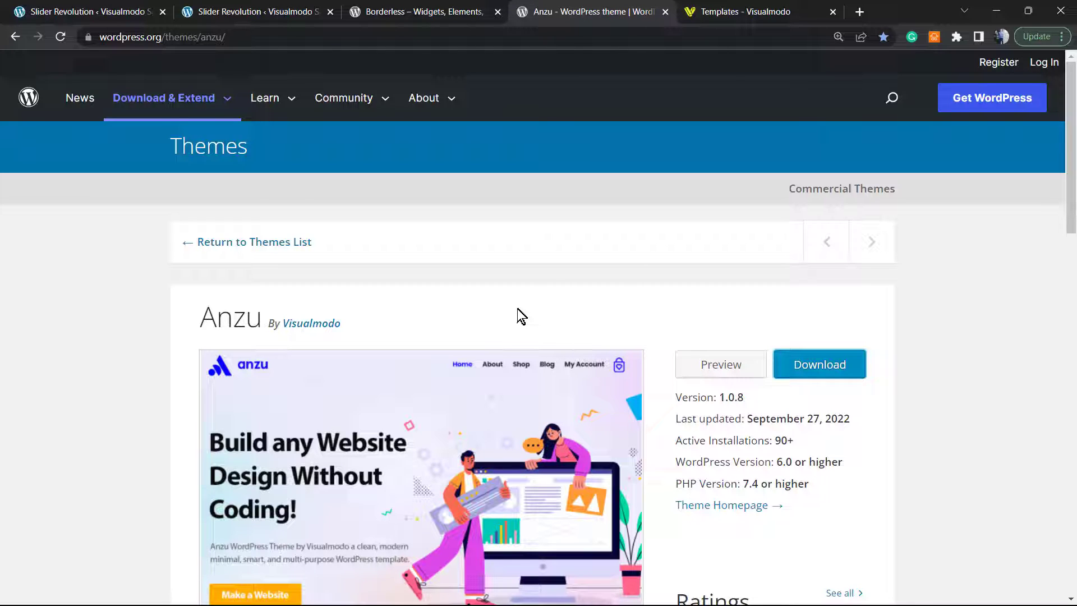
double_click(219, 322)
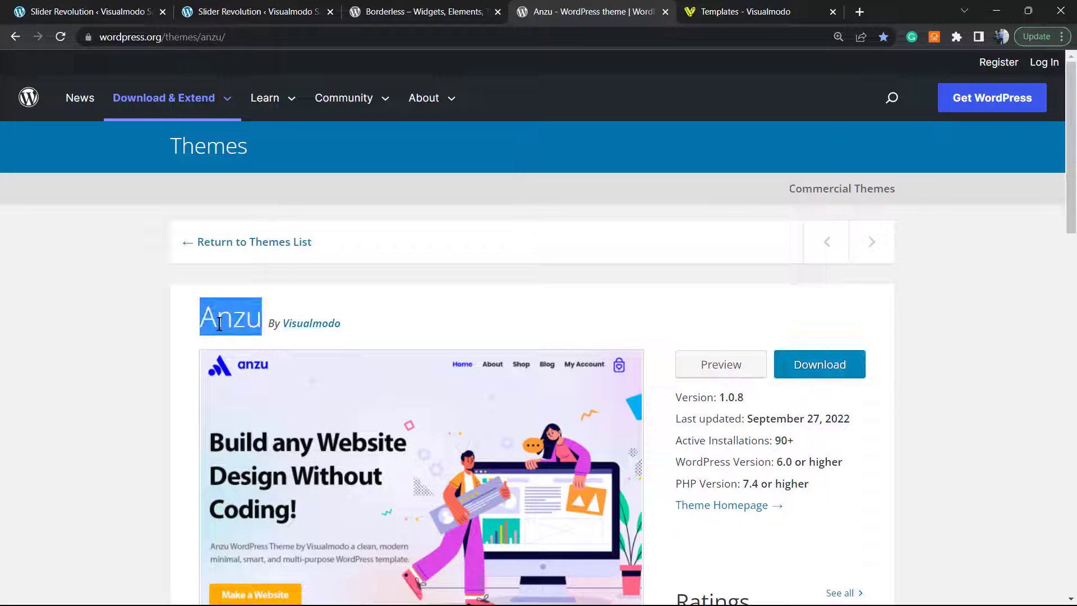
left_click_drag(219, 322, 449, 322)
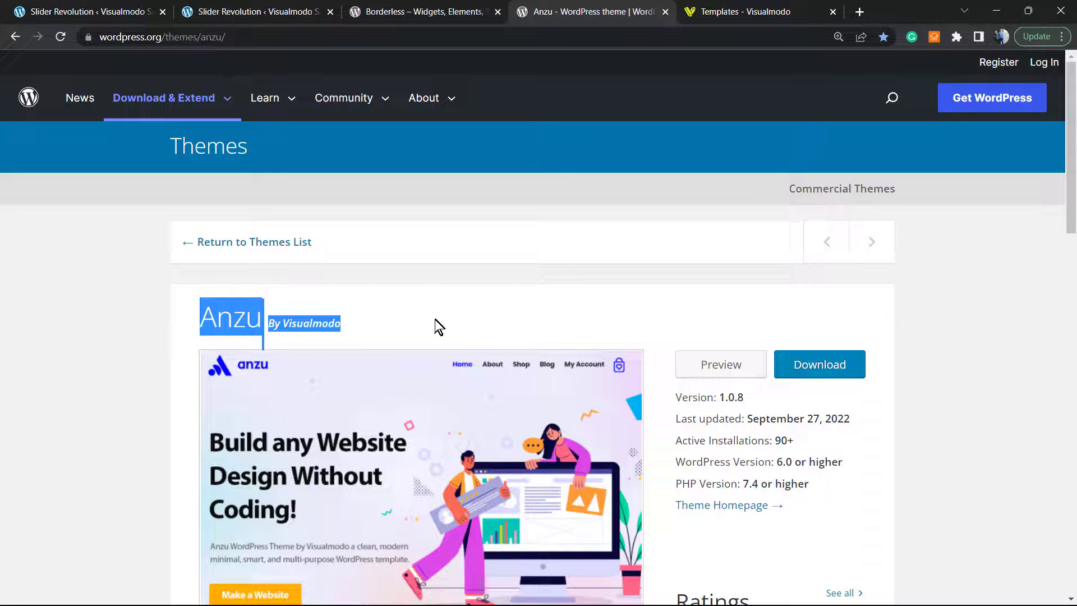
left_click(258, 11)
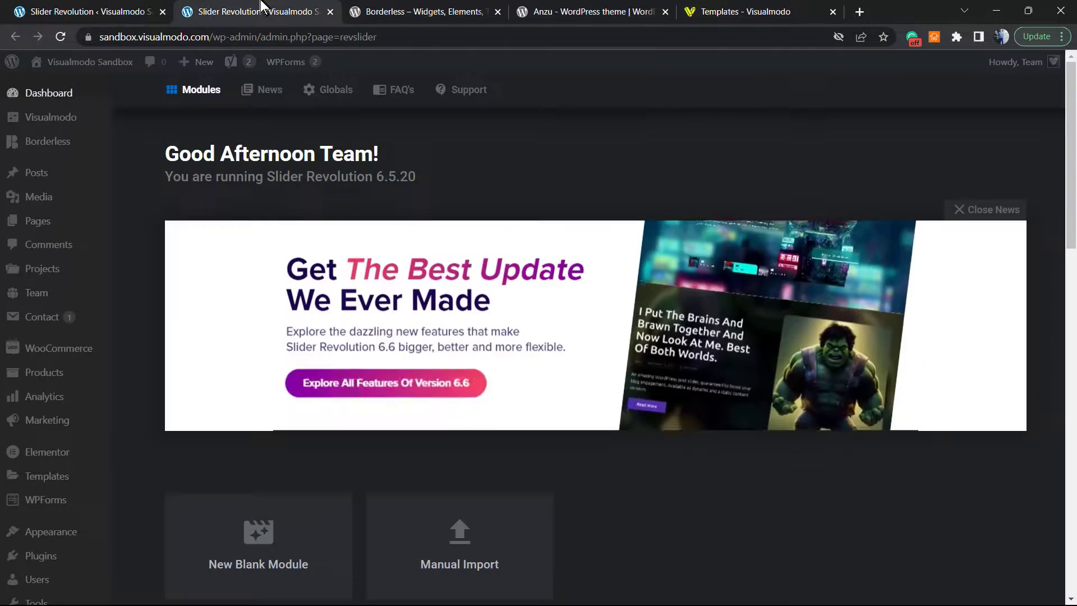
key("ctrl+shift+Tab")
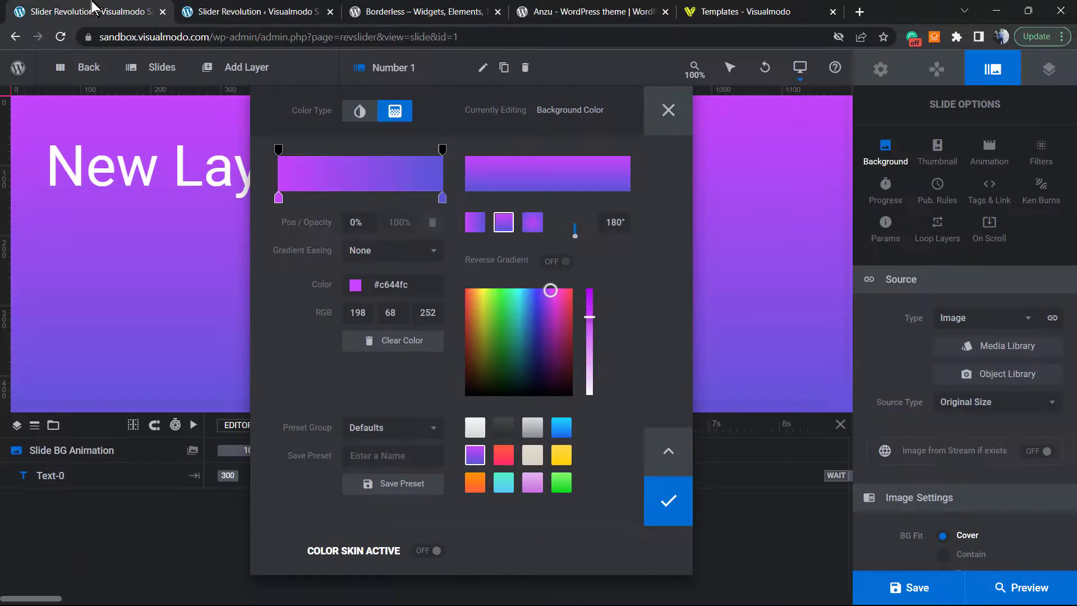